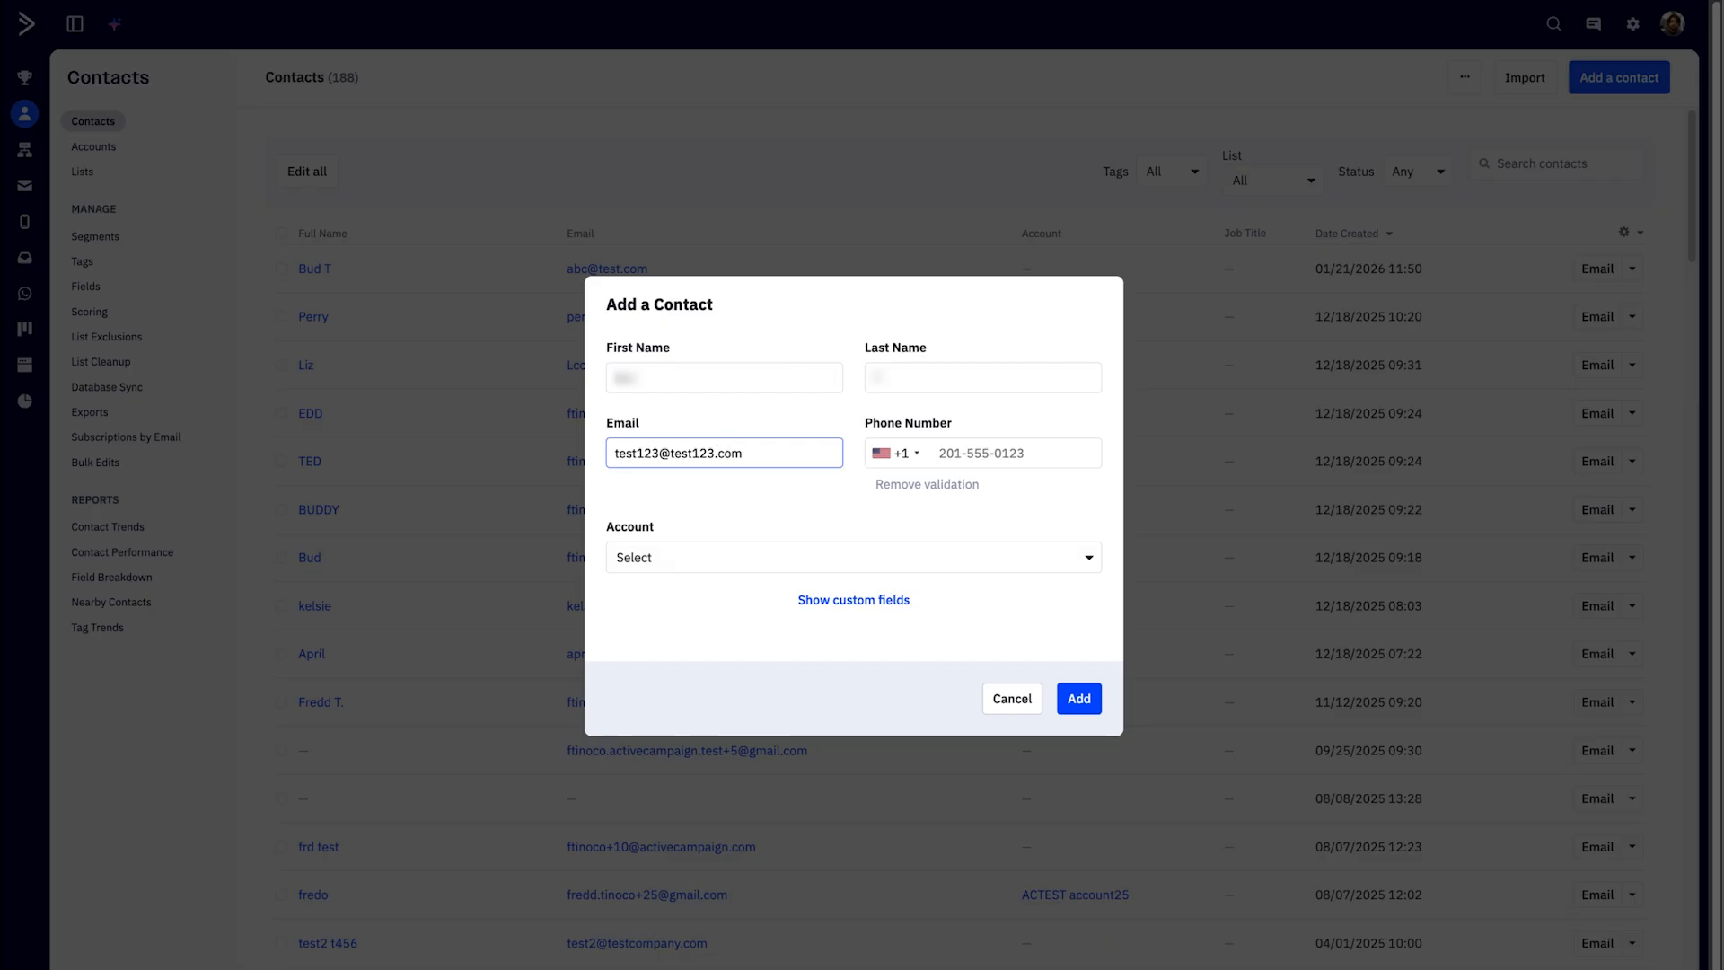
# Save the new contact and choose two lists and one automation for it in the contact actions.
pyautogui.click(1079, 698)
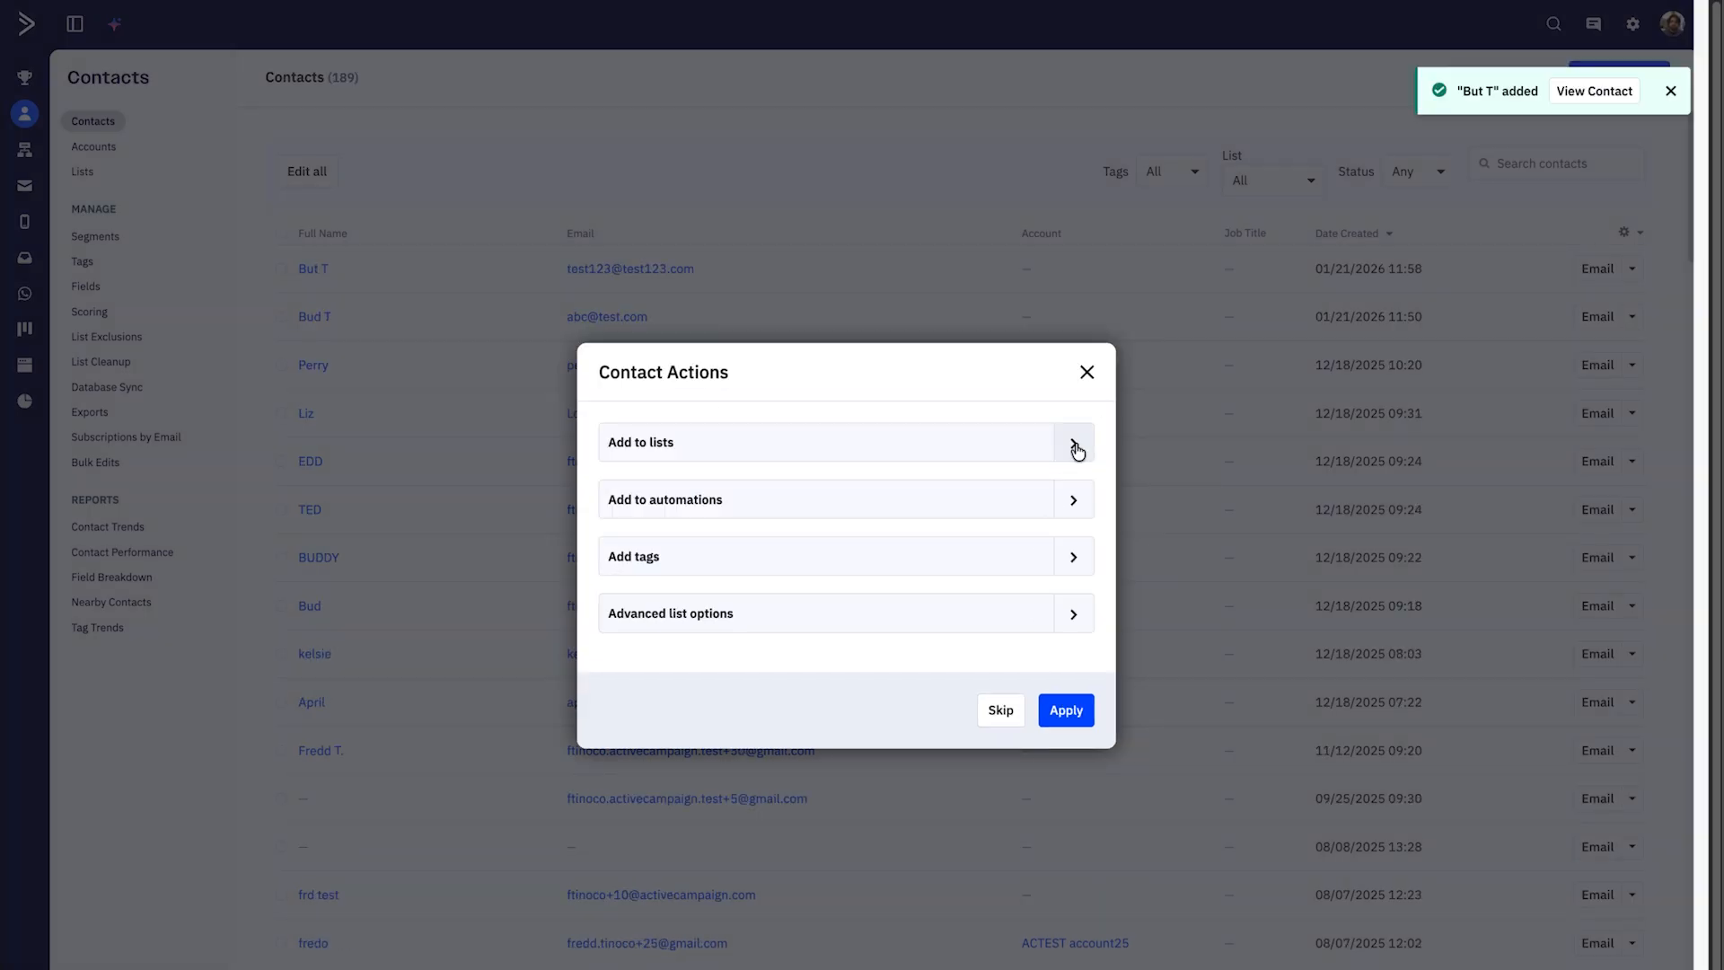
pyautogui.click(1074, 446)
pyautogui.click(640, 536)
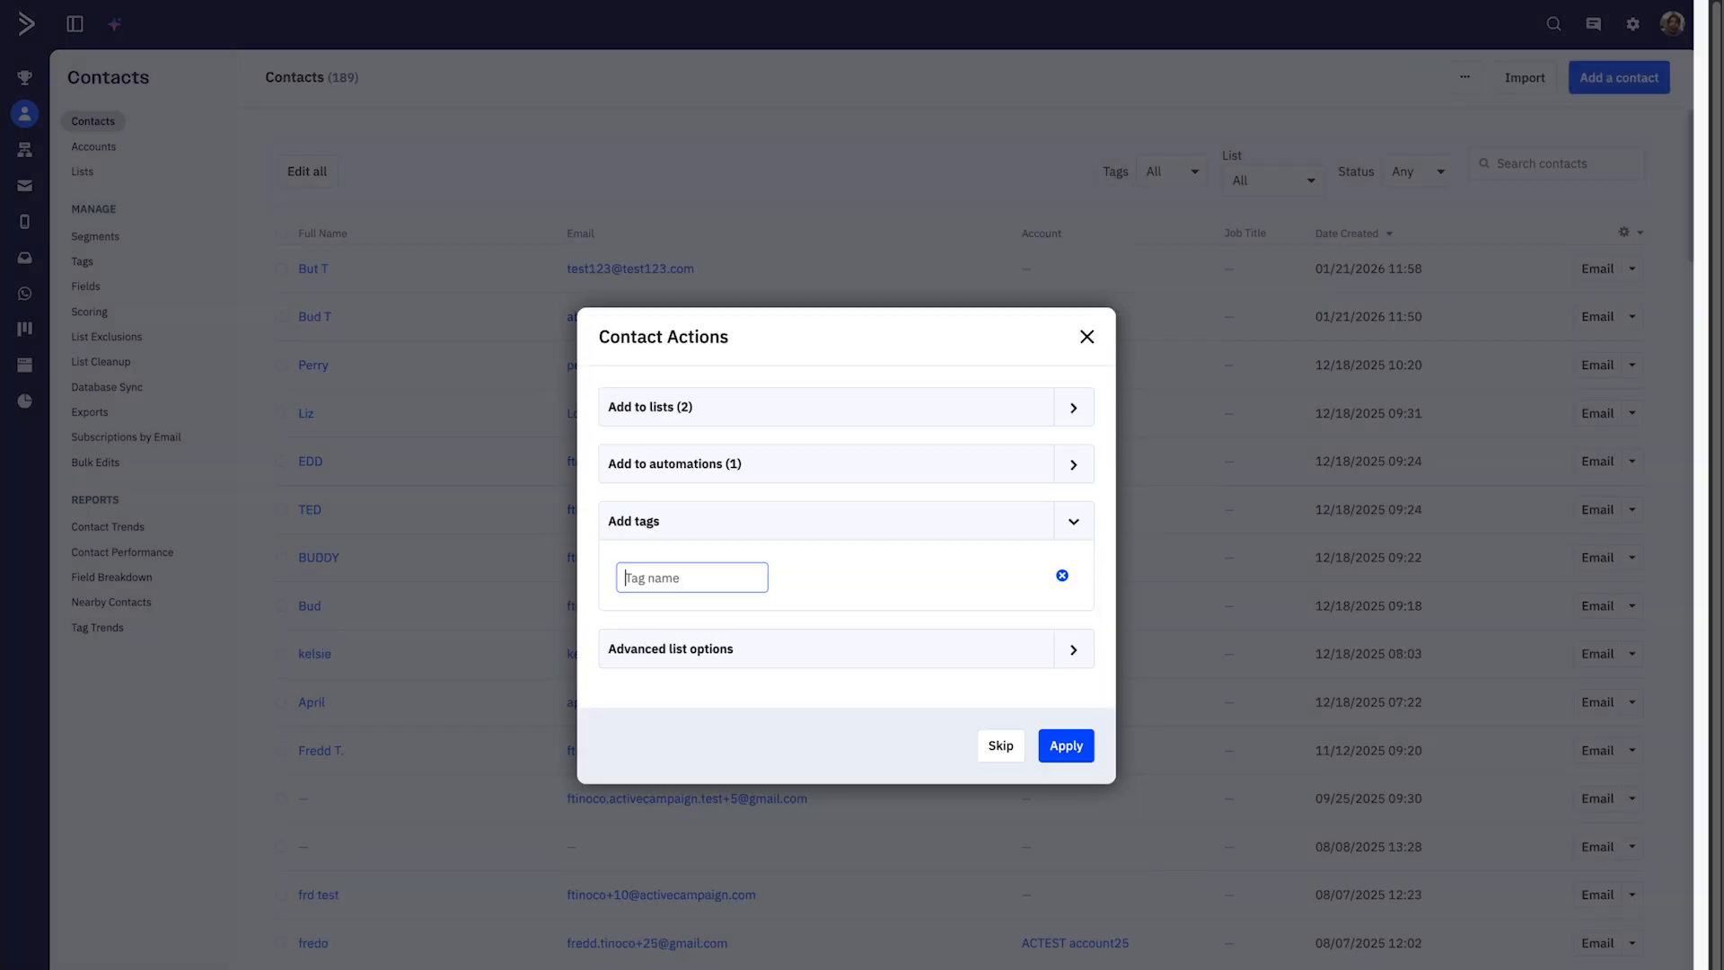
# Tag the new contact with Test and check the advanced list options.
pyautogui.write('test')
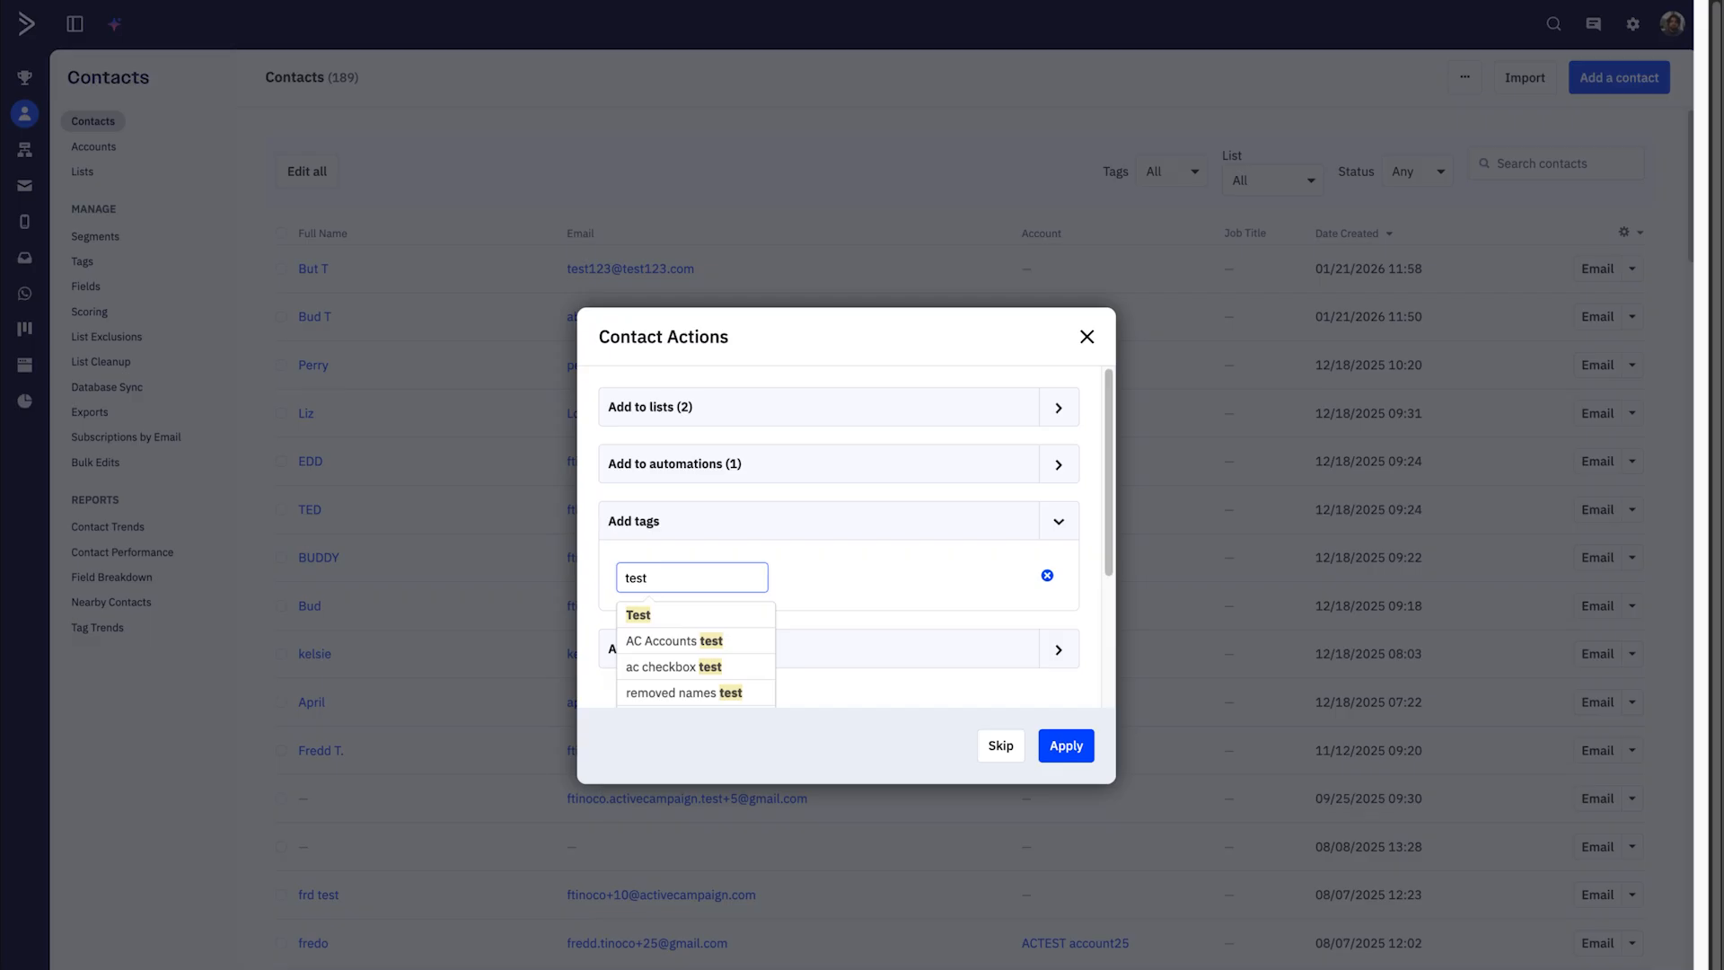
pyautogui.press('Return')
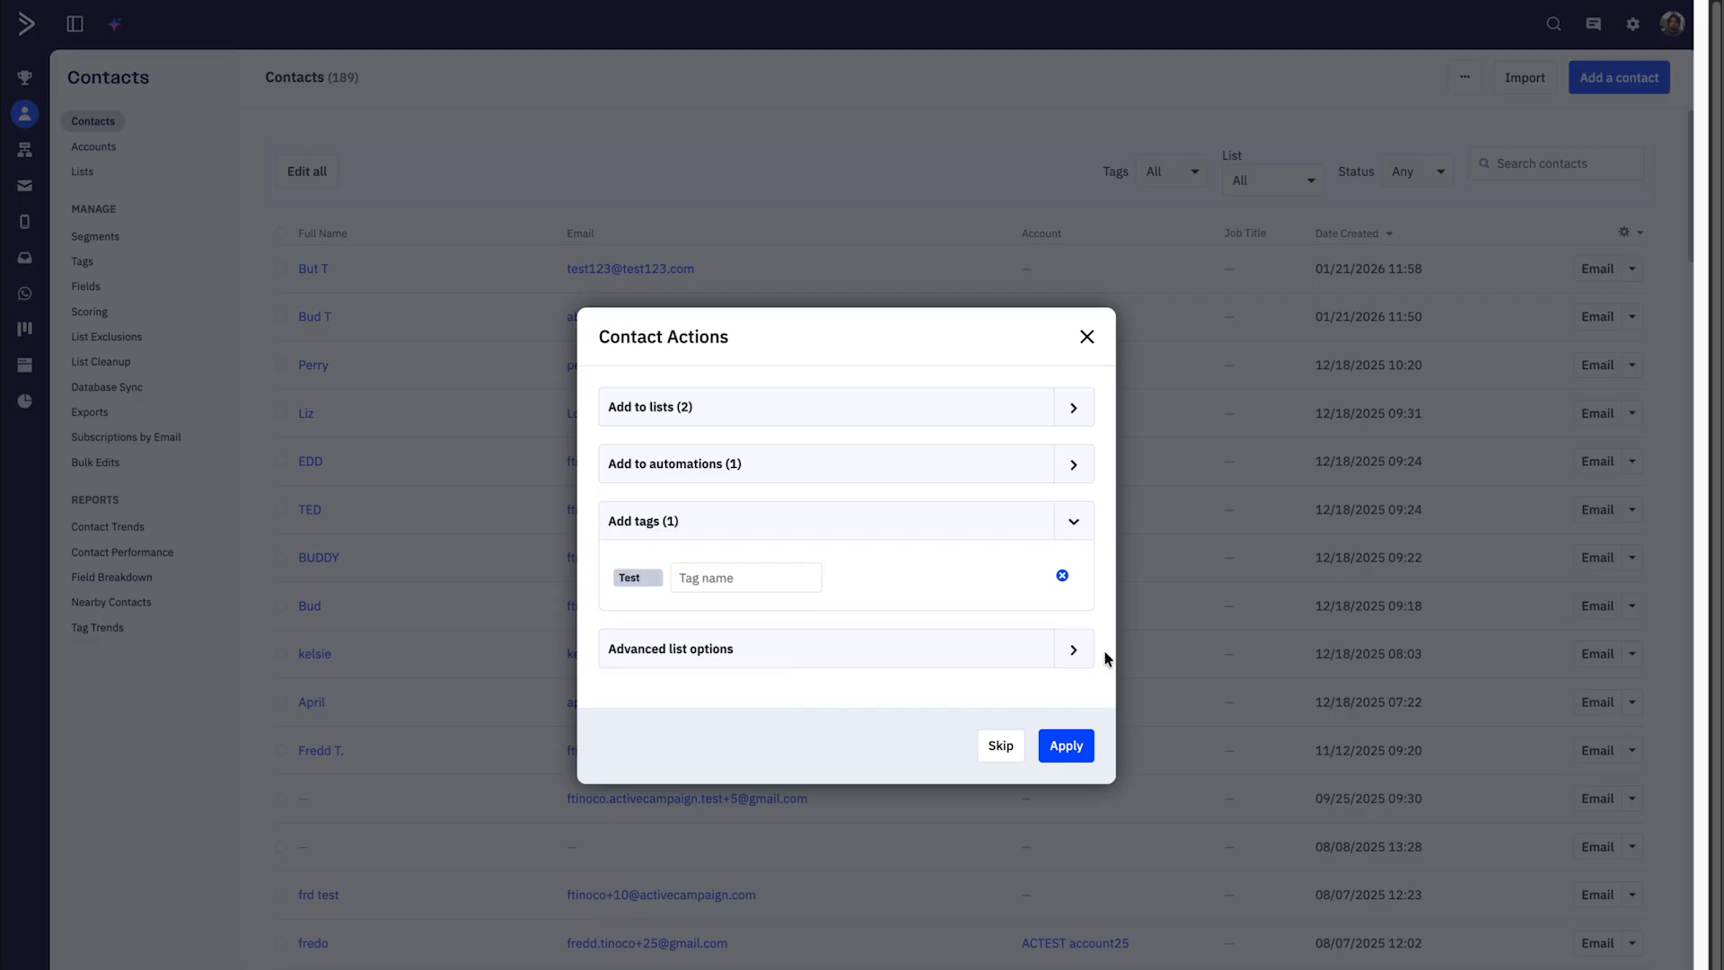
pyautogui.click(1075, 654)
pyautogui.click(1073, 574)
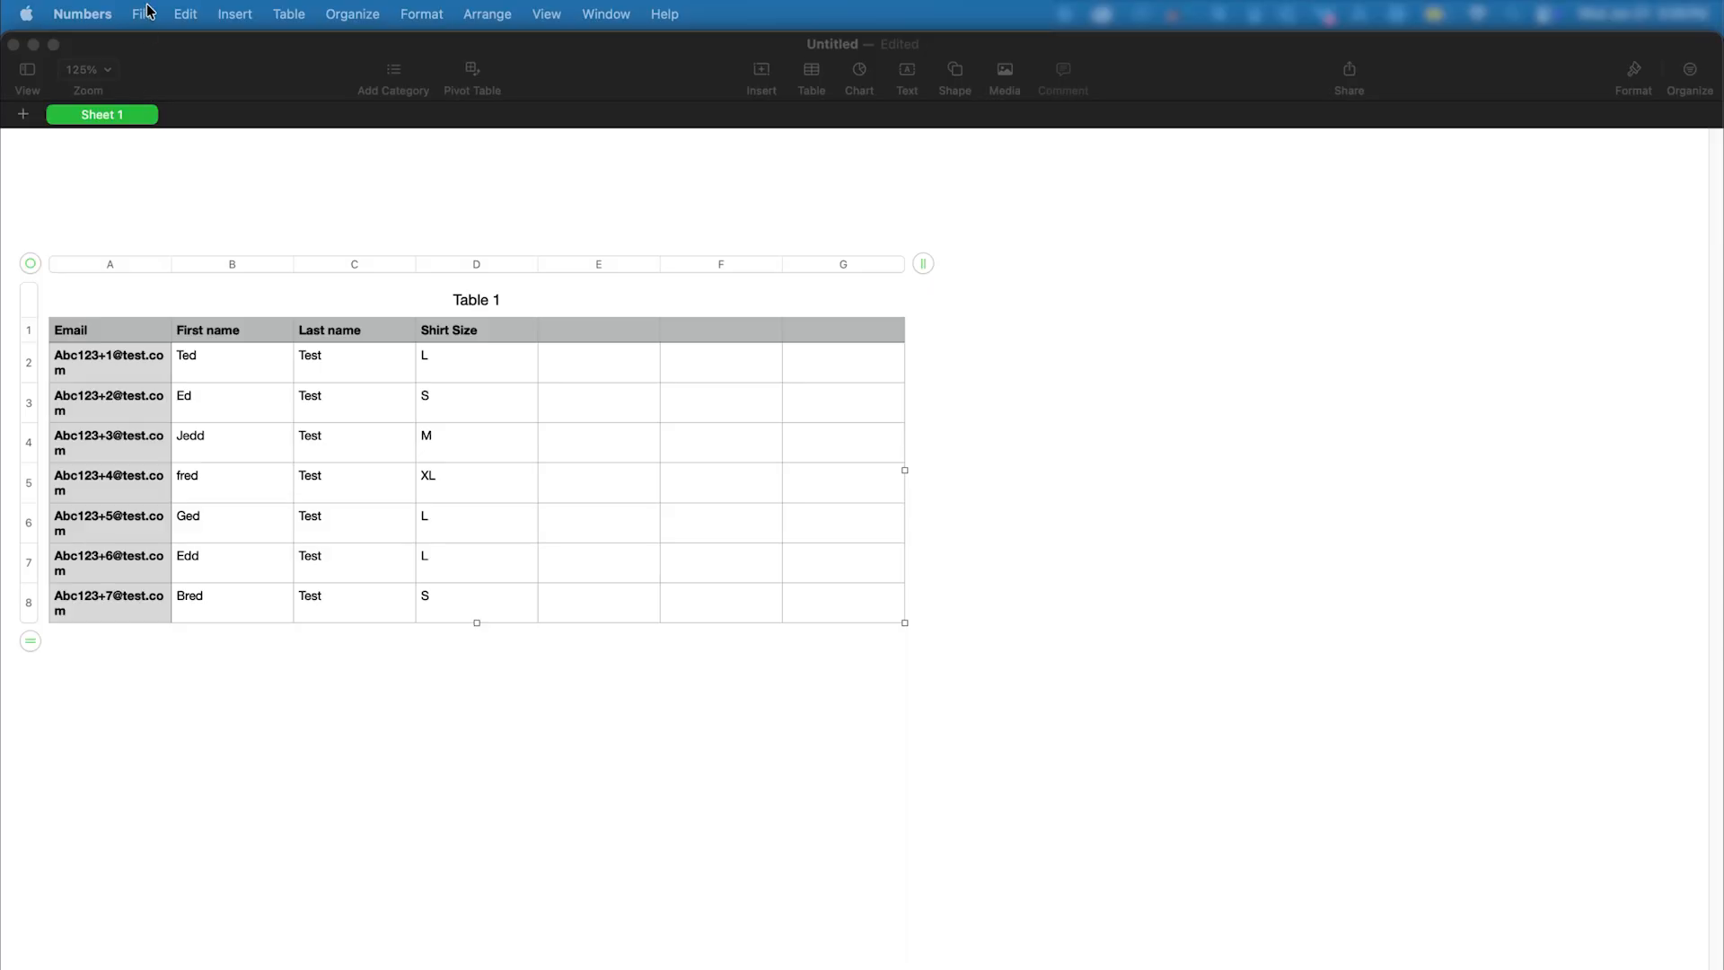
# Export the contact table with shirt sizes from Numbers as a CSV file.
pyautogui.click(145, 14)
pyautogui.moveTo(148, 350)
pyautogui.click(395, 393)
pyautogui.click(1127, 719)
pyautogui.write('C')
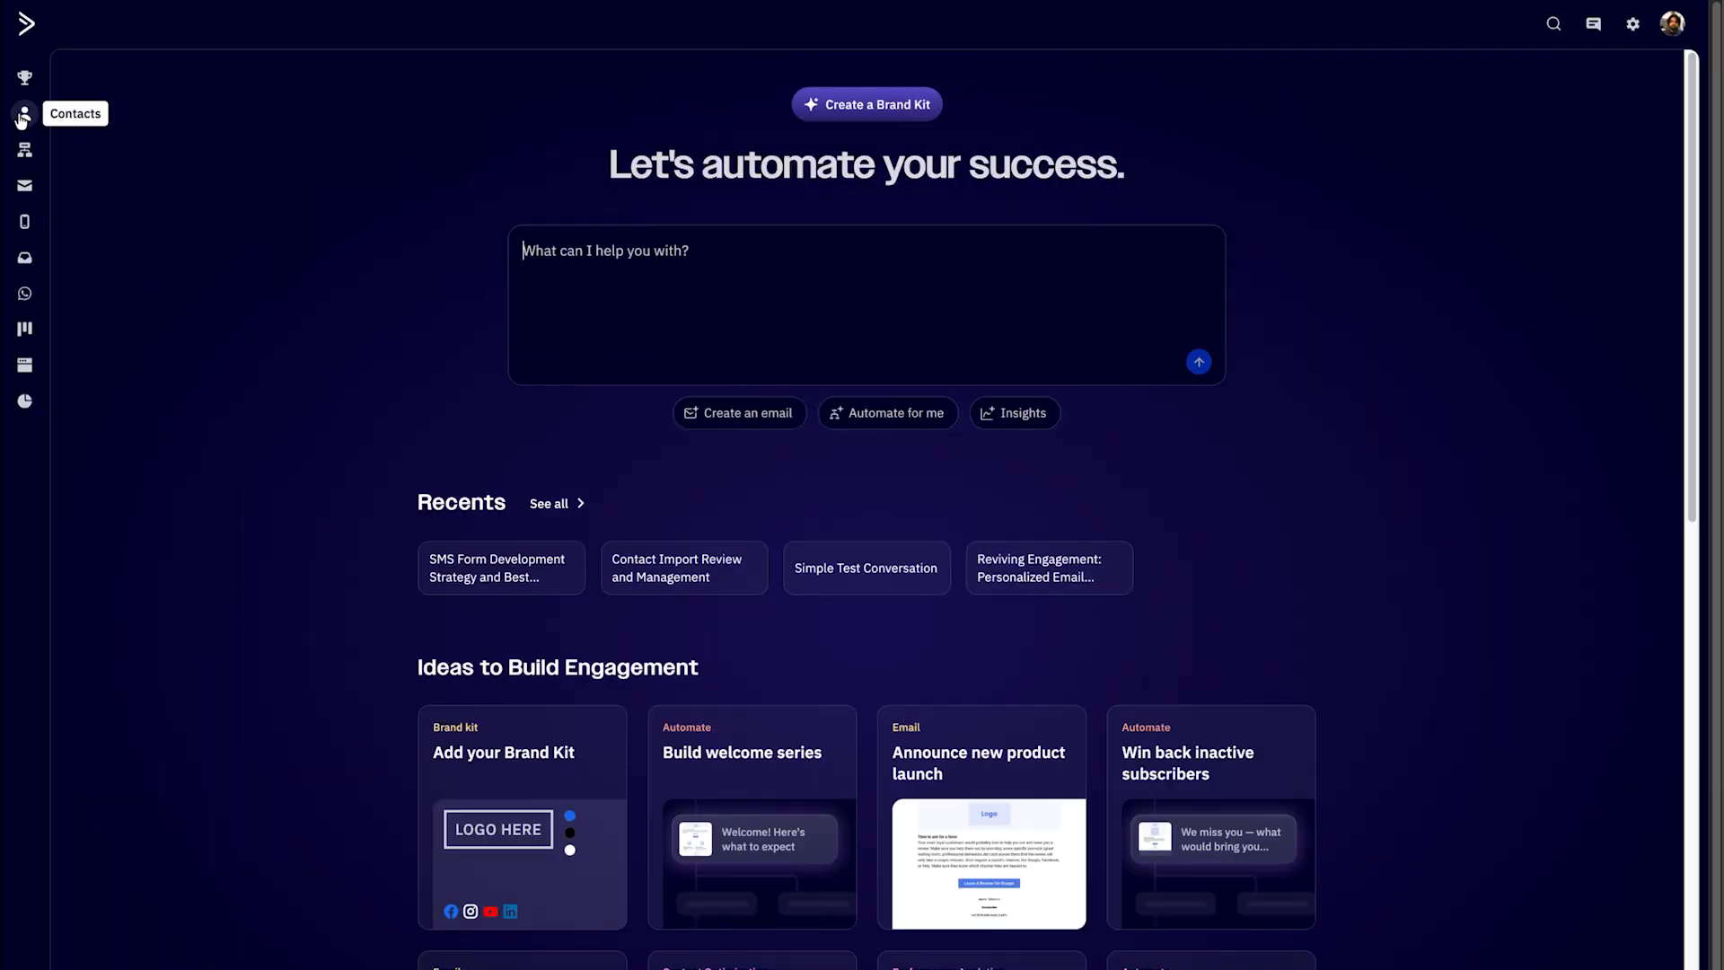
# Switch to ActiveCampaign and start a contact import from the Import_126 CSV file in Downloads.
pyautogui.click(26, 114)
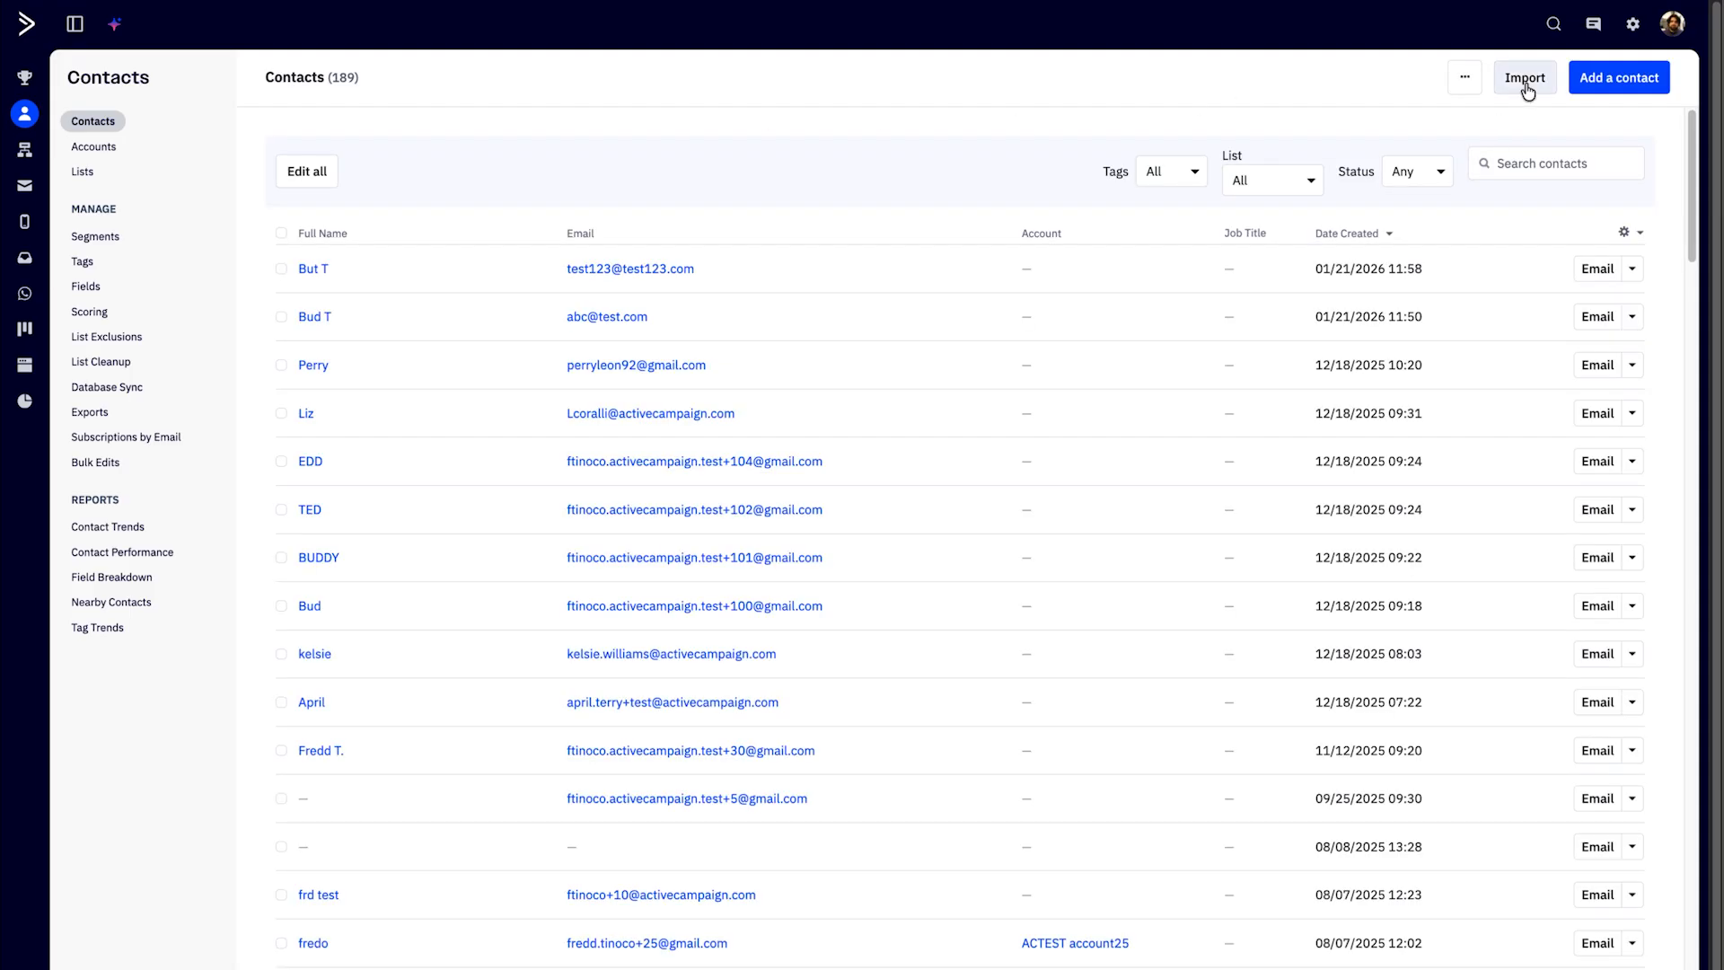
pyautogui.click(1526, 81)
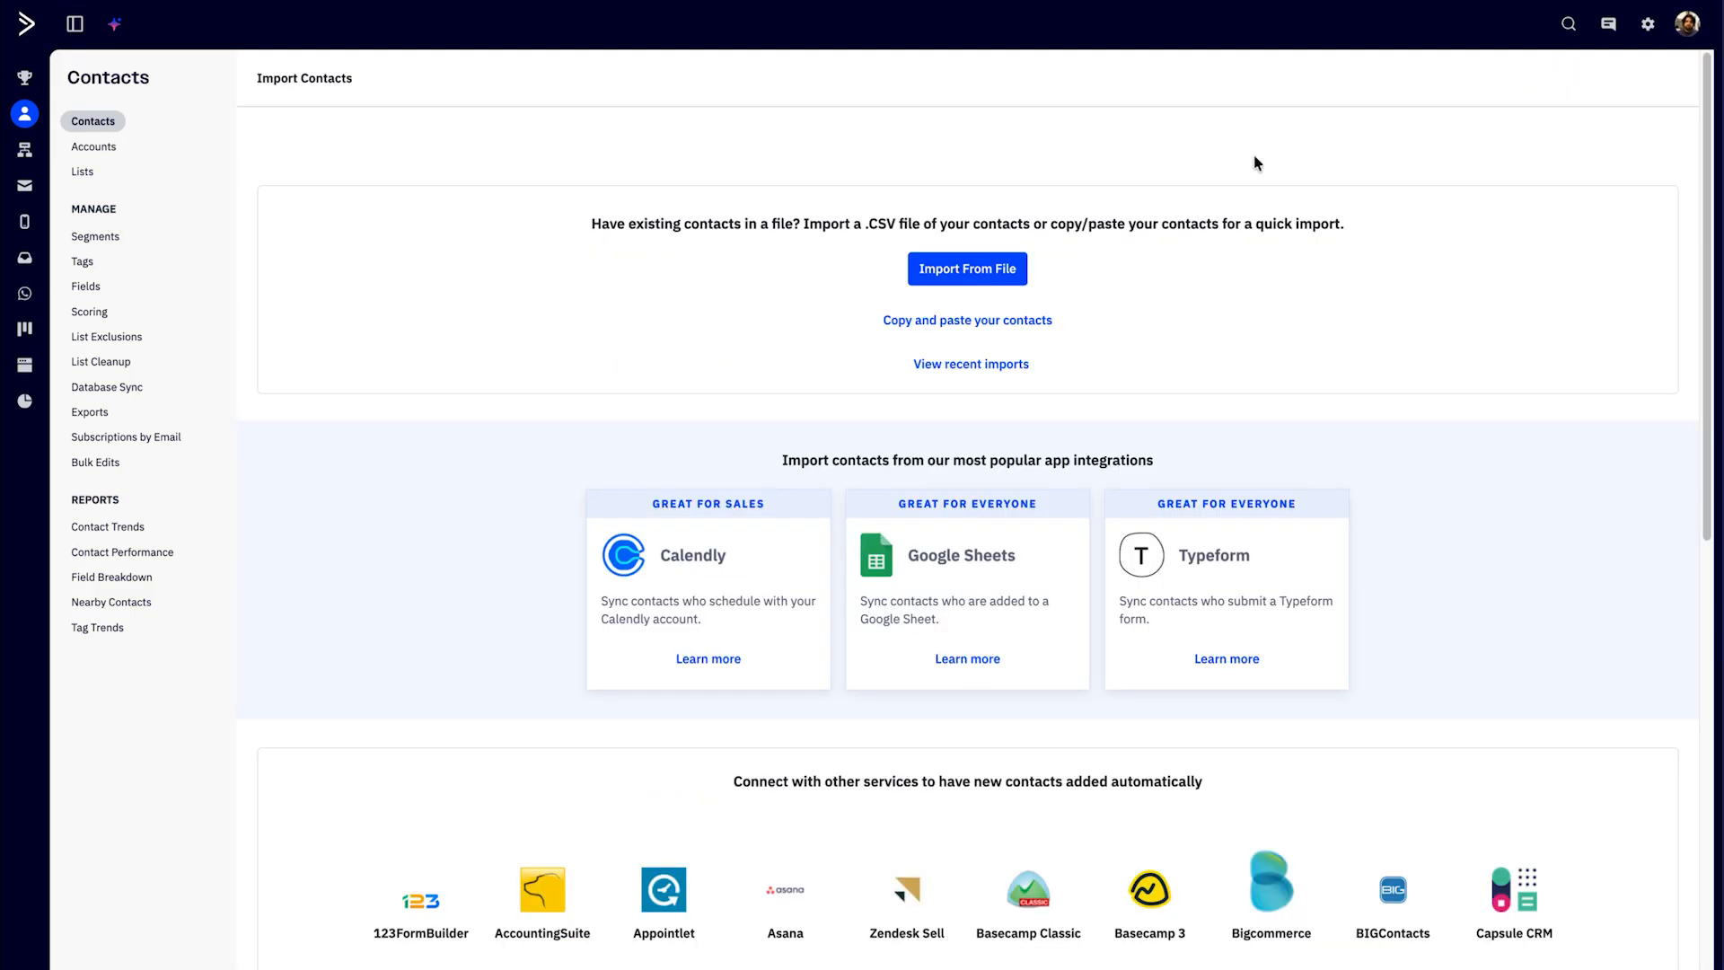
pyautogui.click(956, 273)
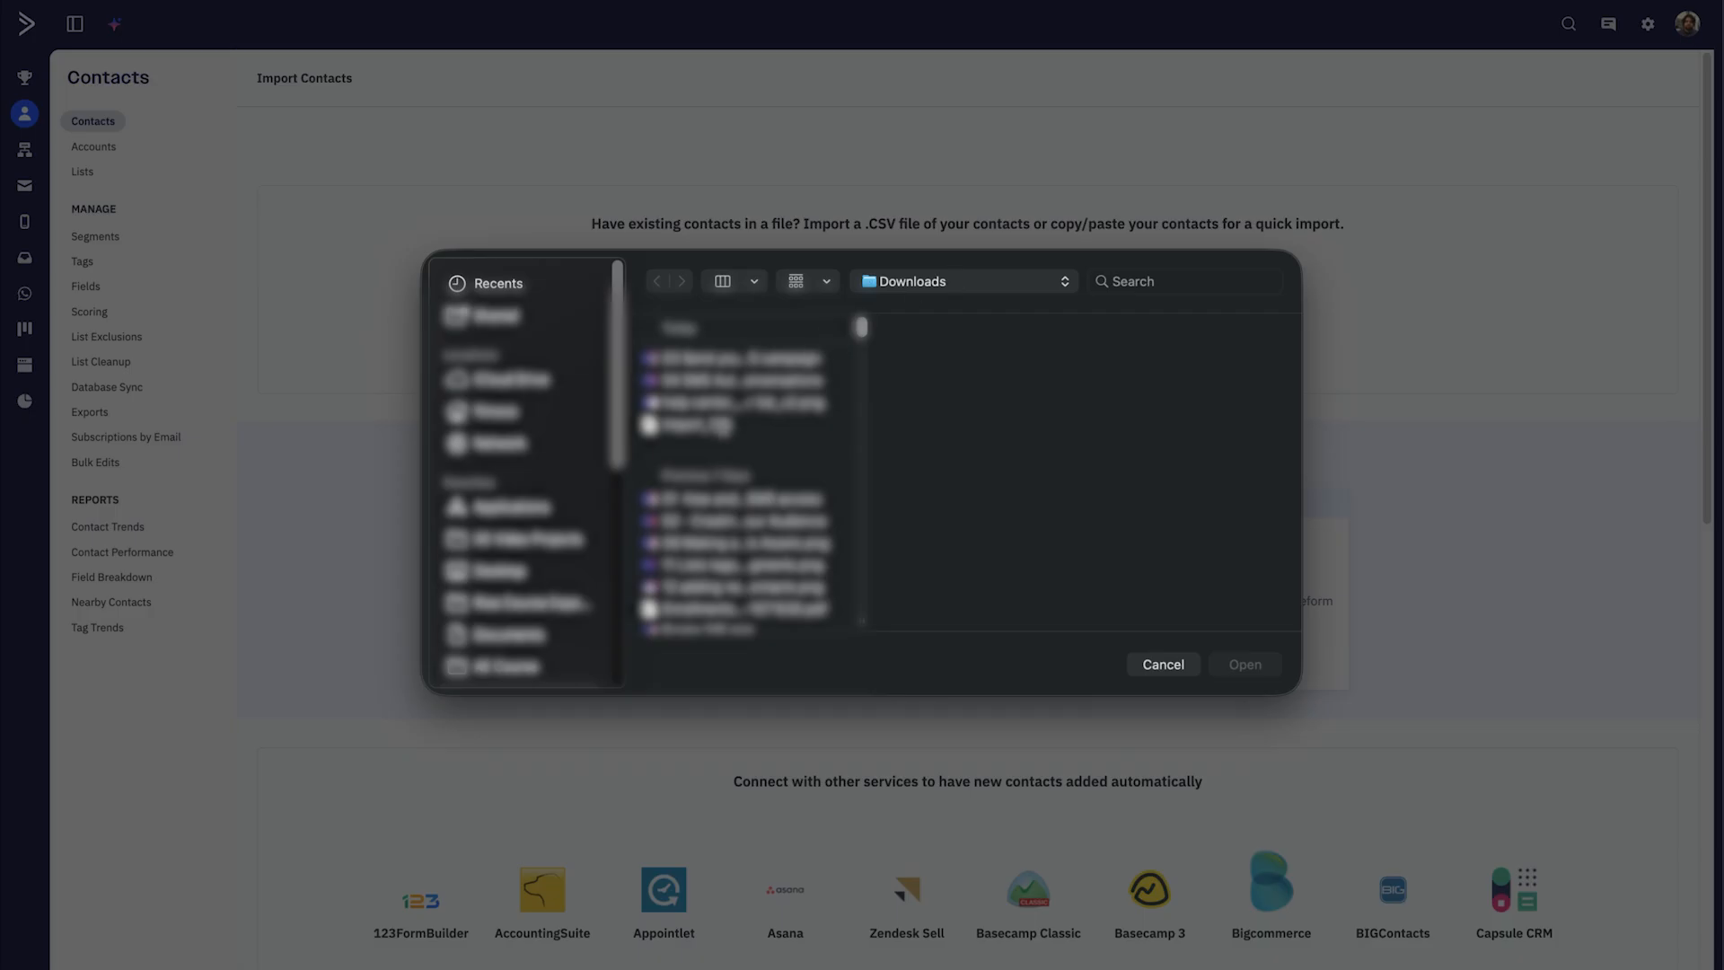
pyautogui.click(700, 431)
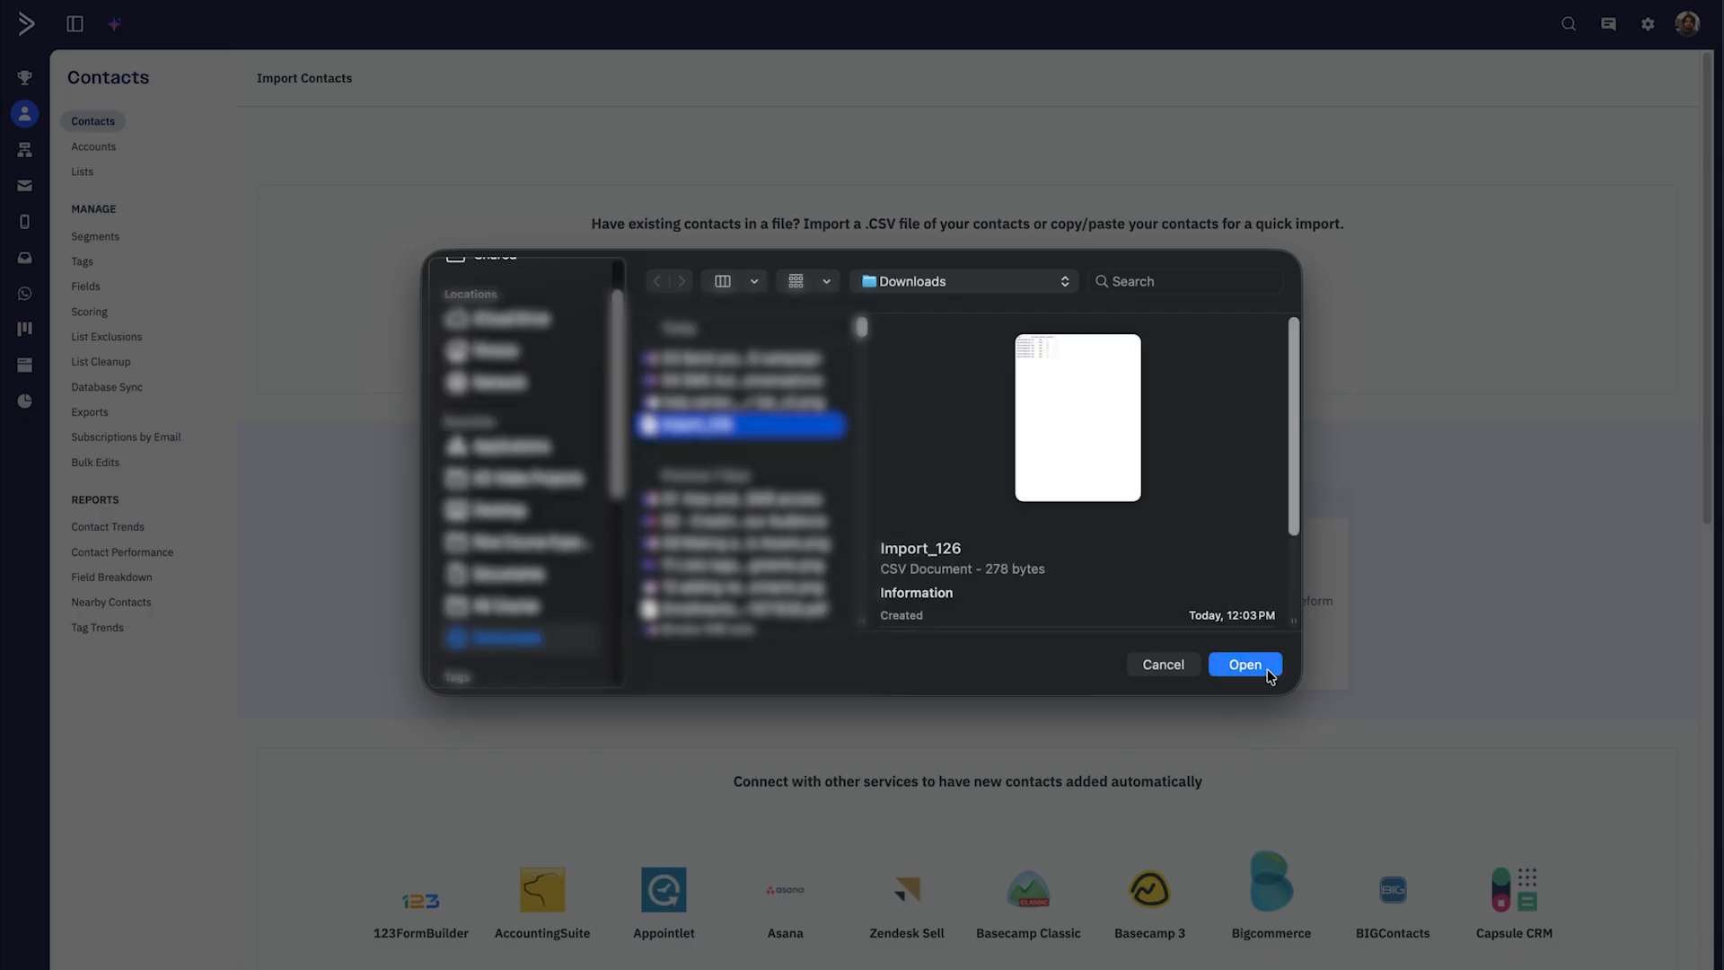
pyautogui.click(1267, 670)
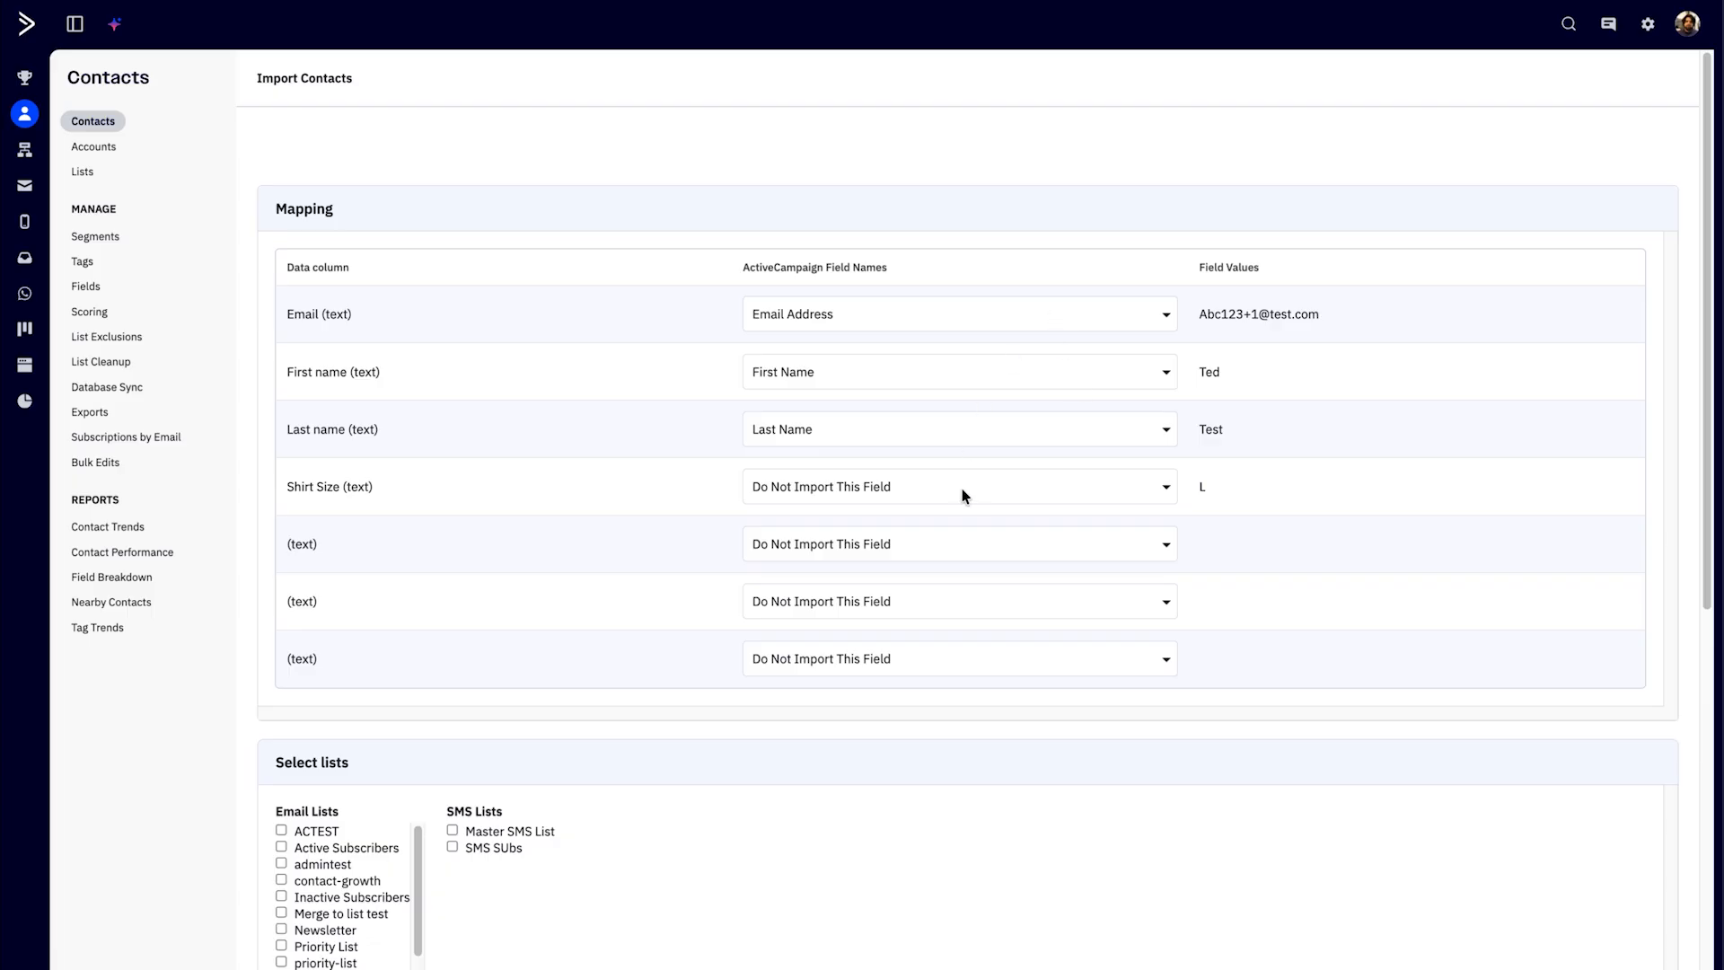
# Map the Shirt Size column to a new custom field of the Drop down type.
pyautogui.click(953, 315)
pyautogui.click(952, 310)
pyautogui.click(919, 492)
pyautogui.scroll(-15, 944, 943)
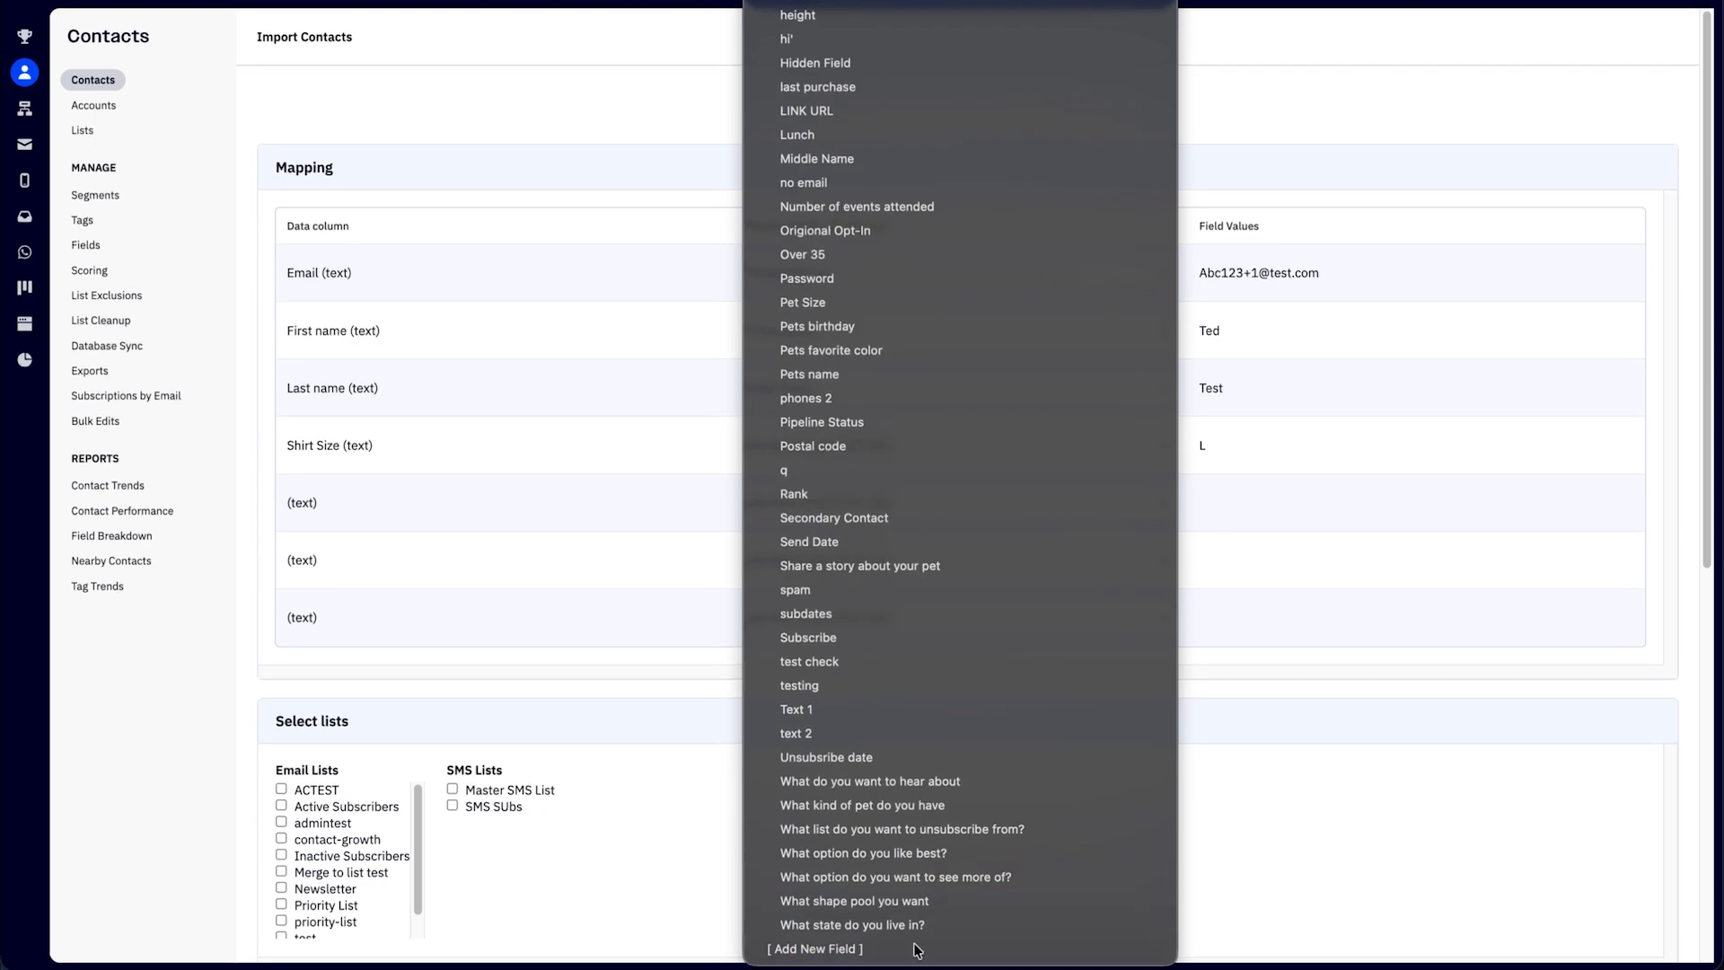
pyautogui.click(916, 949)
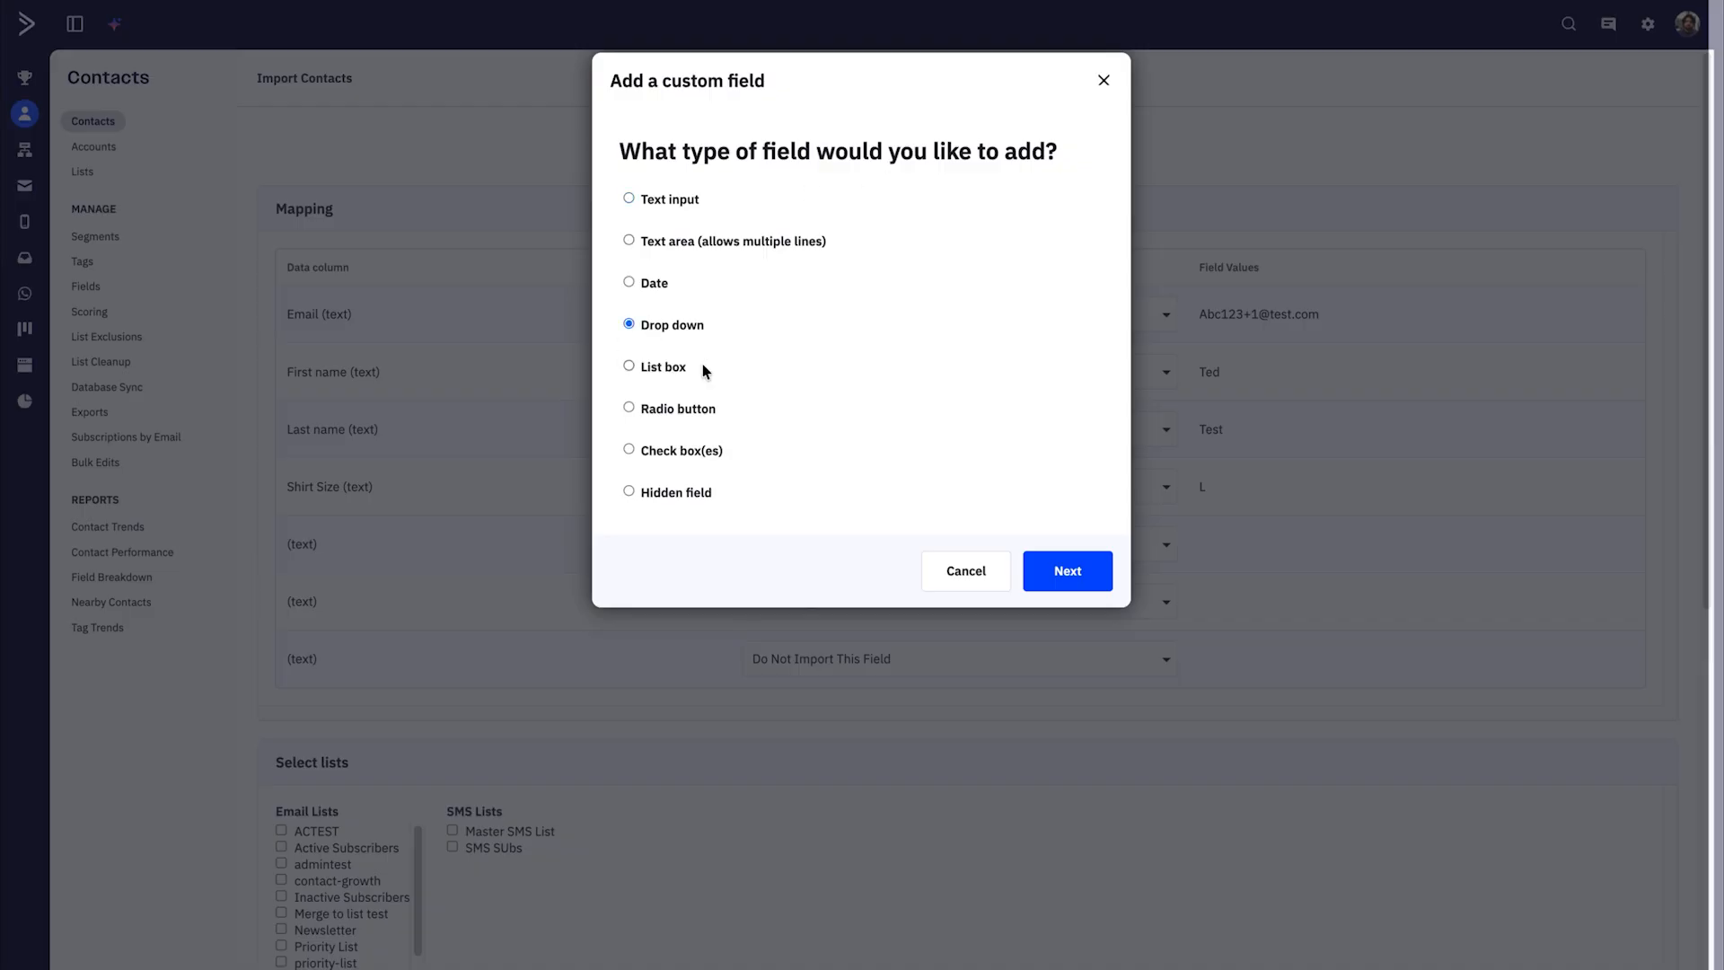
pyautogui.press('Return')
# Give the Shirt Size custom field the options S, M, L and XL, and save it.
pyautogui.press('Tab')
pyautogui.write('S')
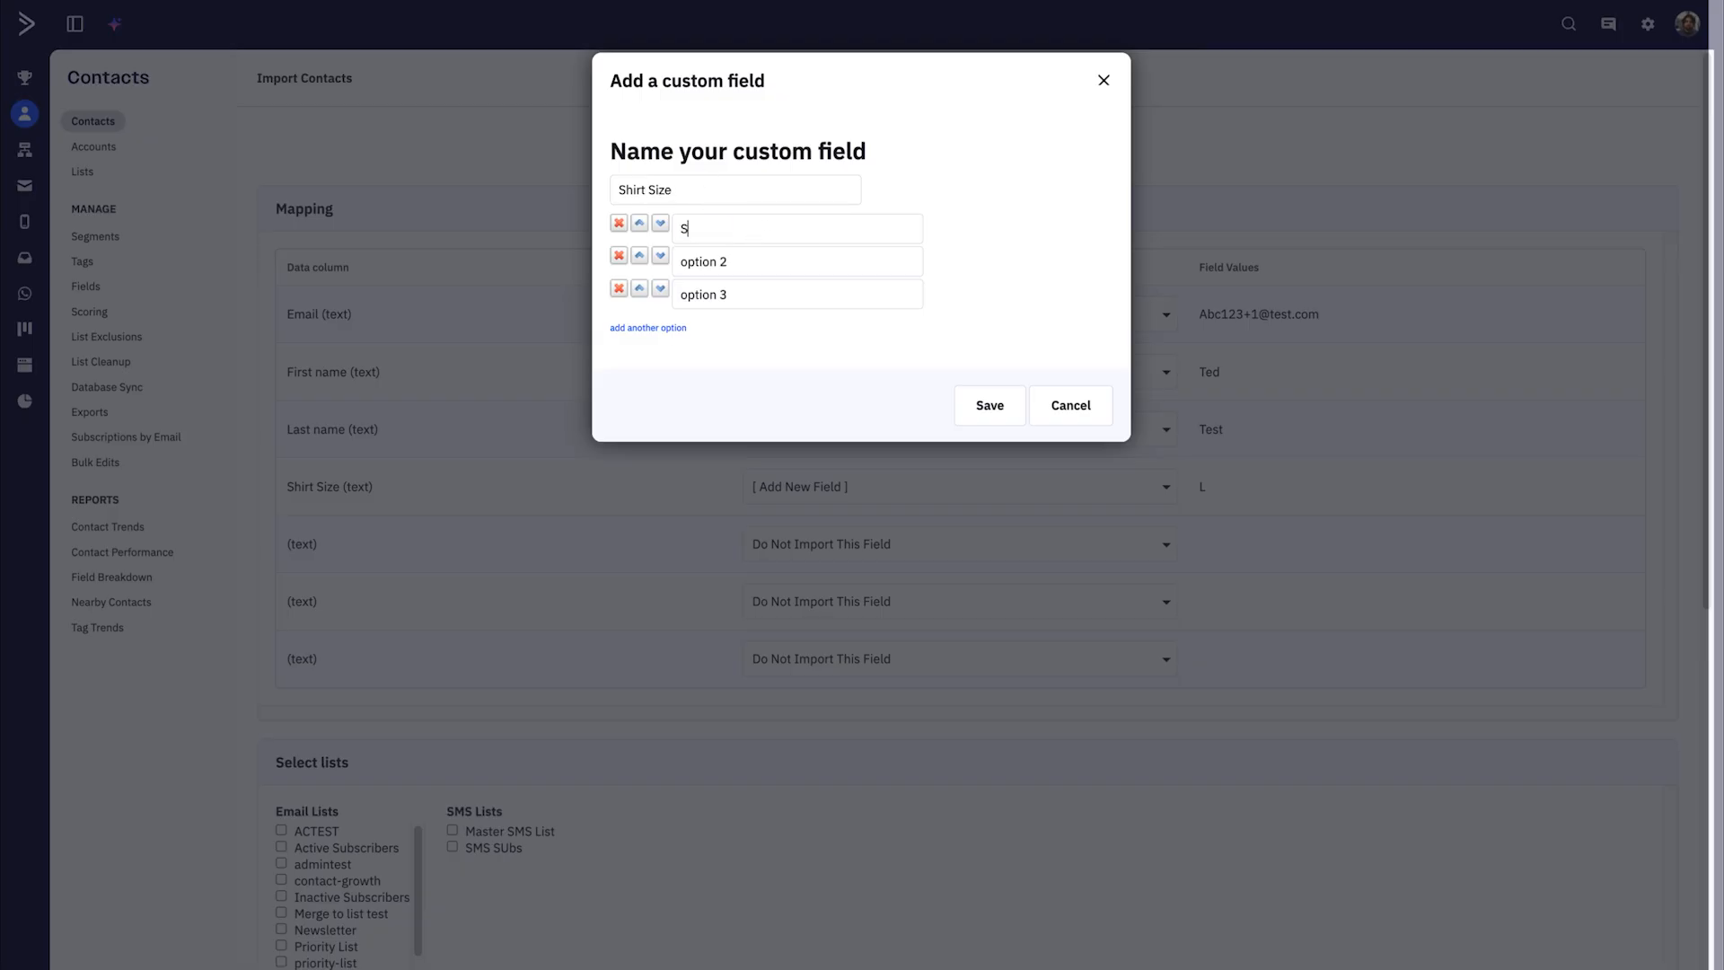
pyautogui.press('Tab')
pyautogui.write('M')
pyautogui.press('Tab')
pyautogui.write('L')
pyautogui.click(662, 329)
pyautogui.write('X')
pyautogui.click(998, 437)
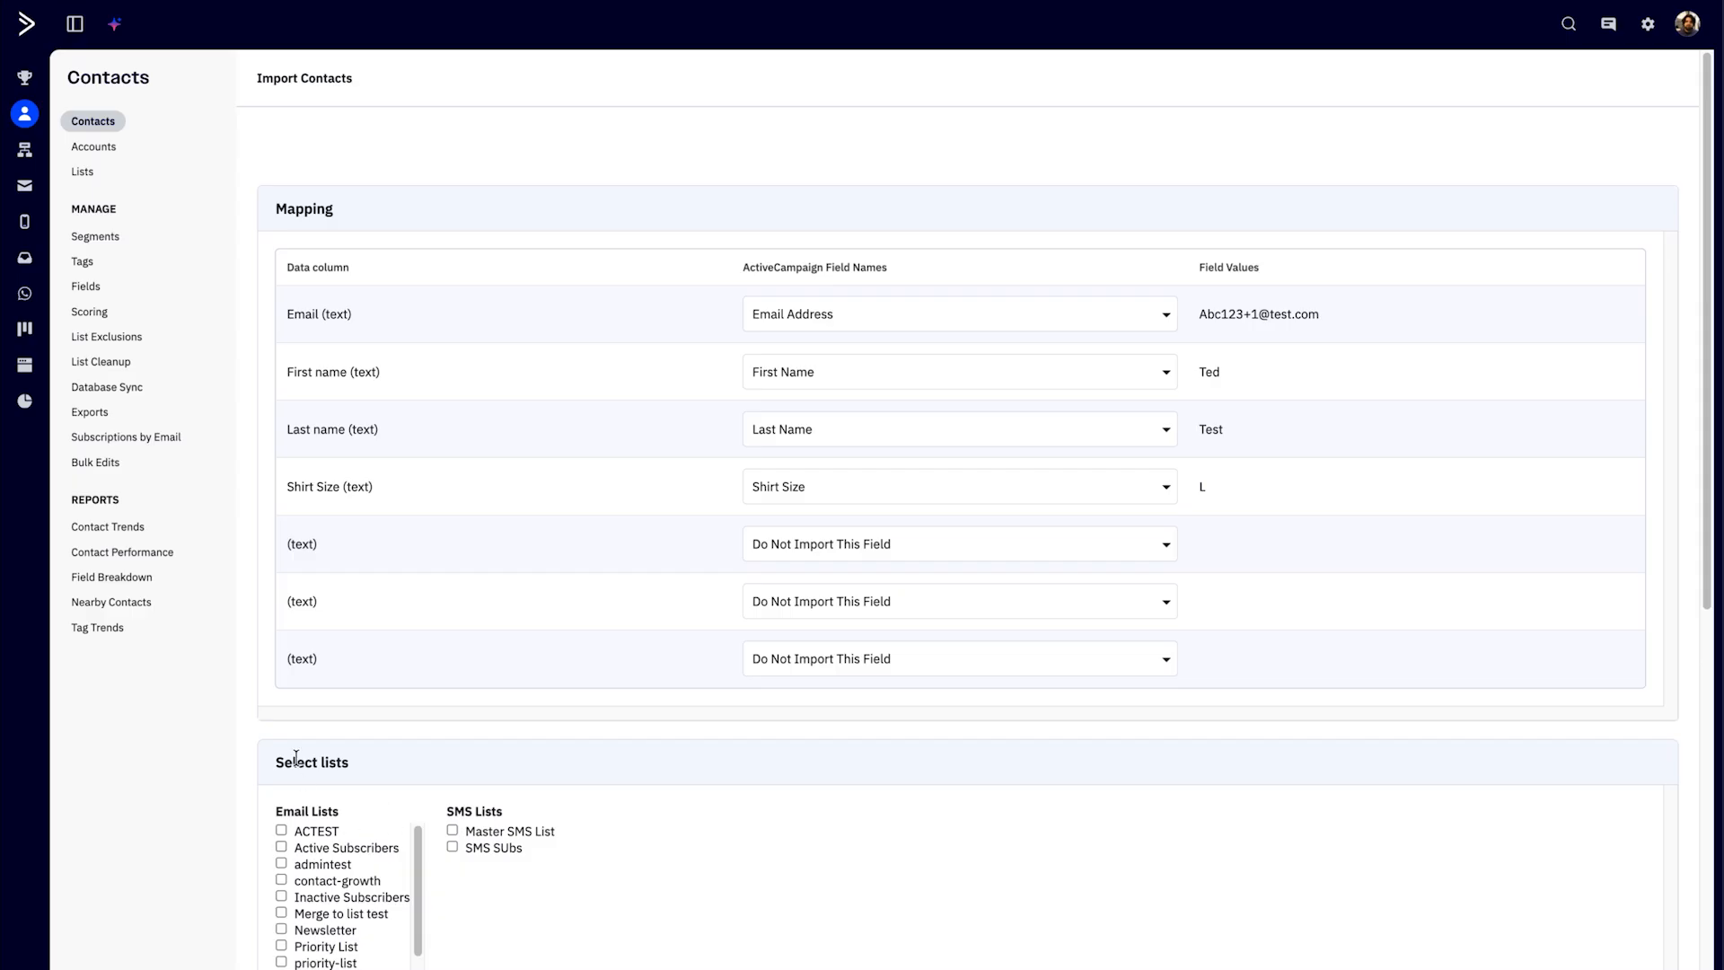
# Assign the imported contacts to the Newsletter and Priority List email lists and tag them import_012126.
pyautogui.scroll(-5, 297, 757)
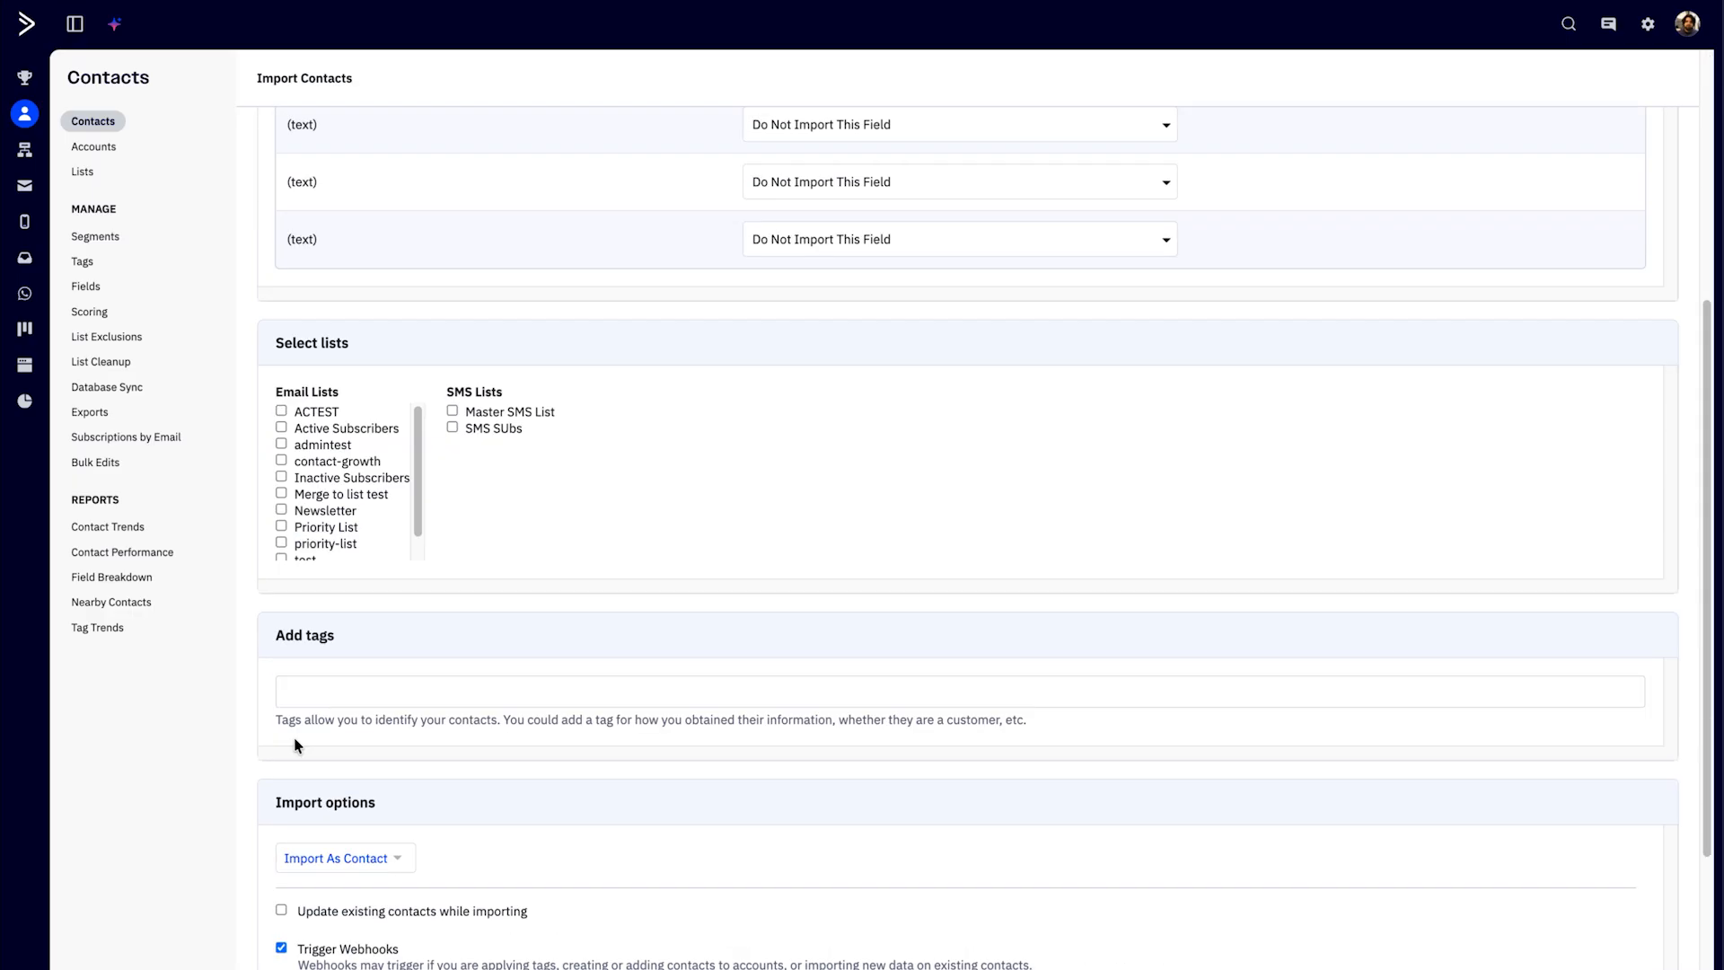
pyautogui.click(283, 526)
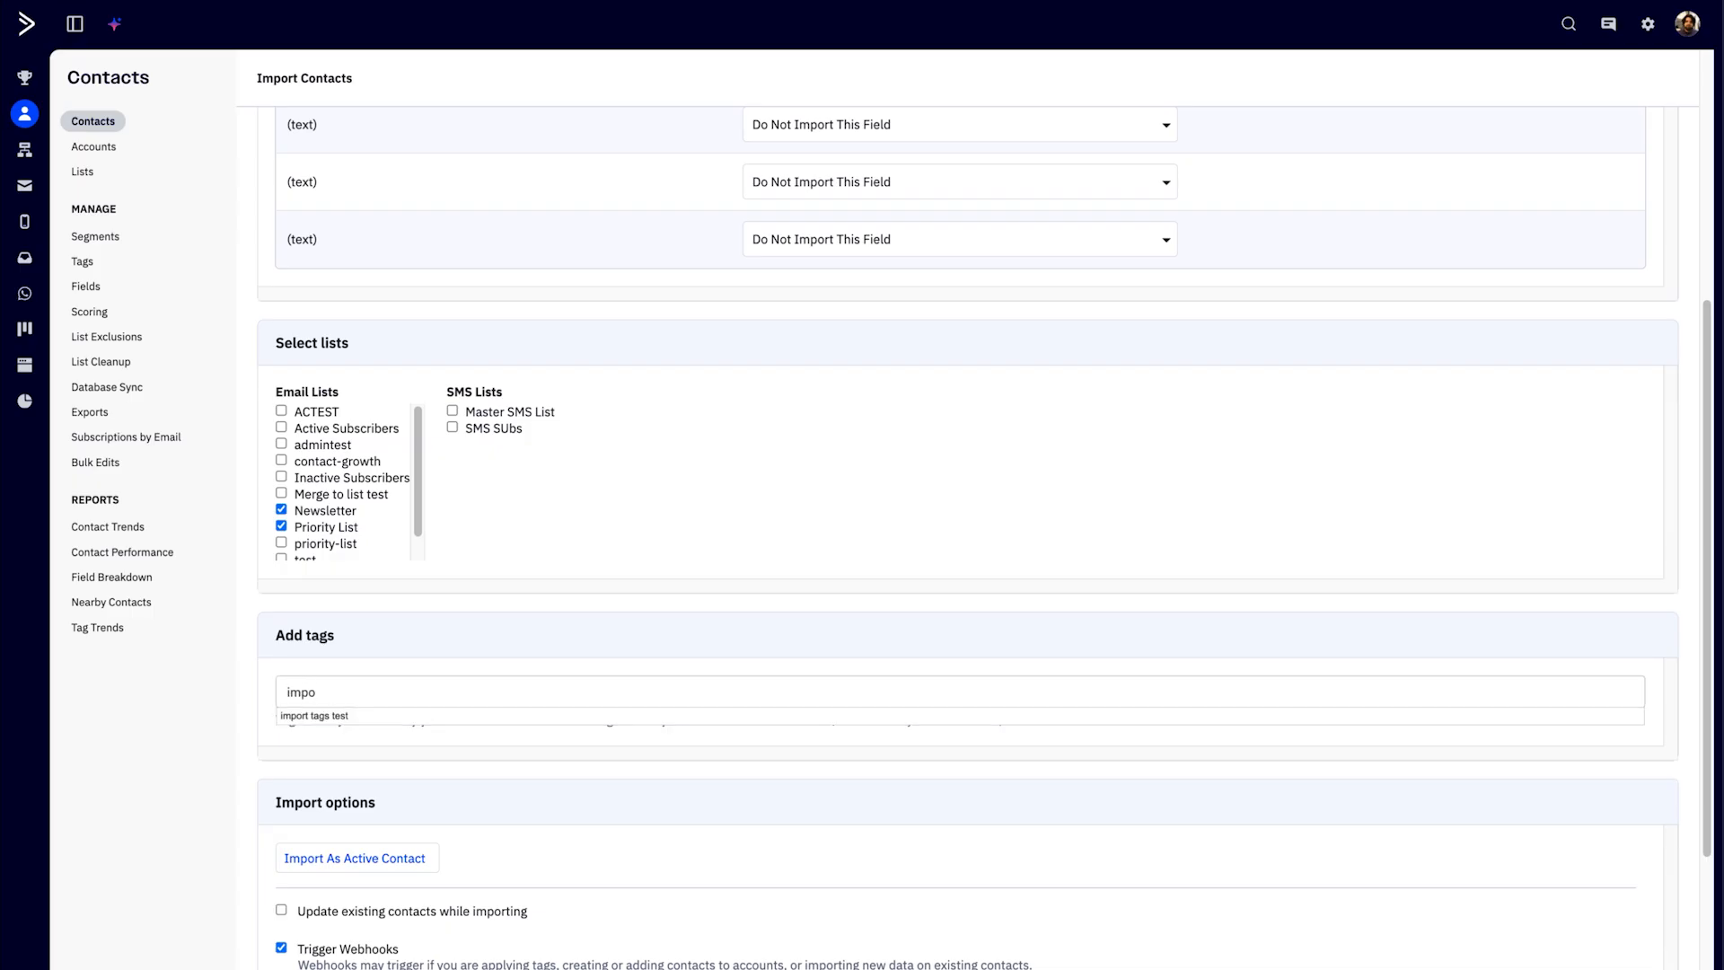
pyautogui.write('_012126')
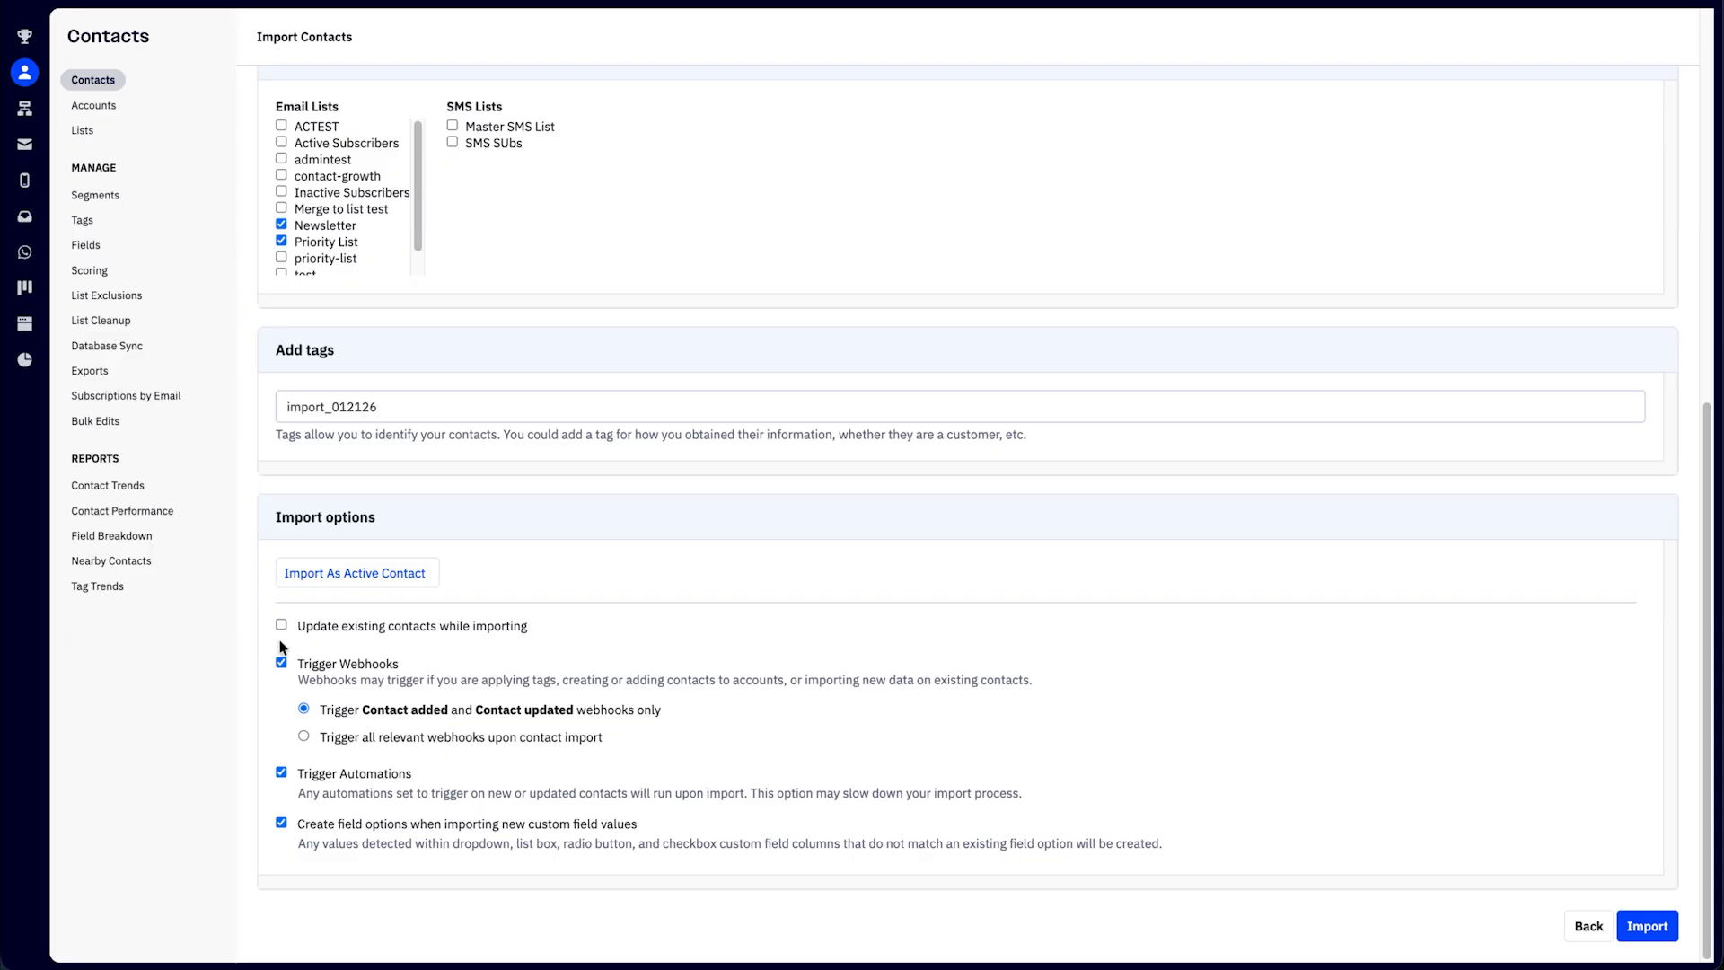
# Turn off Trigger Webhooks and Trigger Automations in the import options and run the import.
pyautogui.click(281, 664)
pyautogui.click(280, 773)
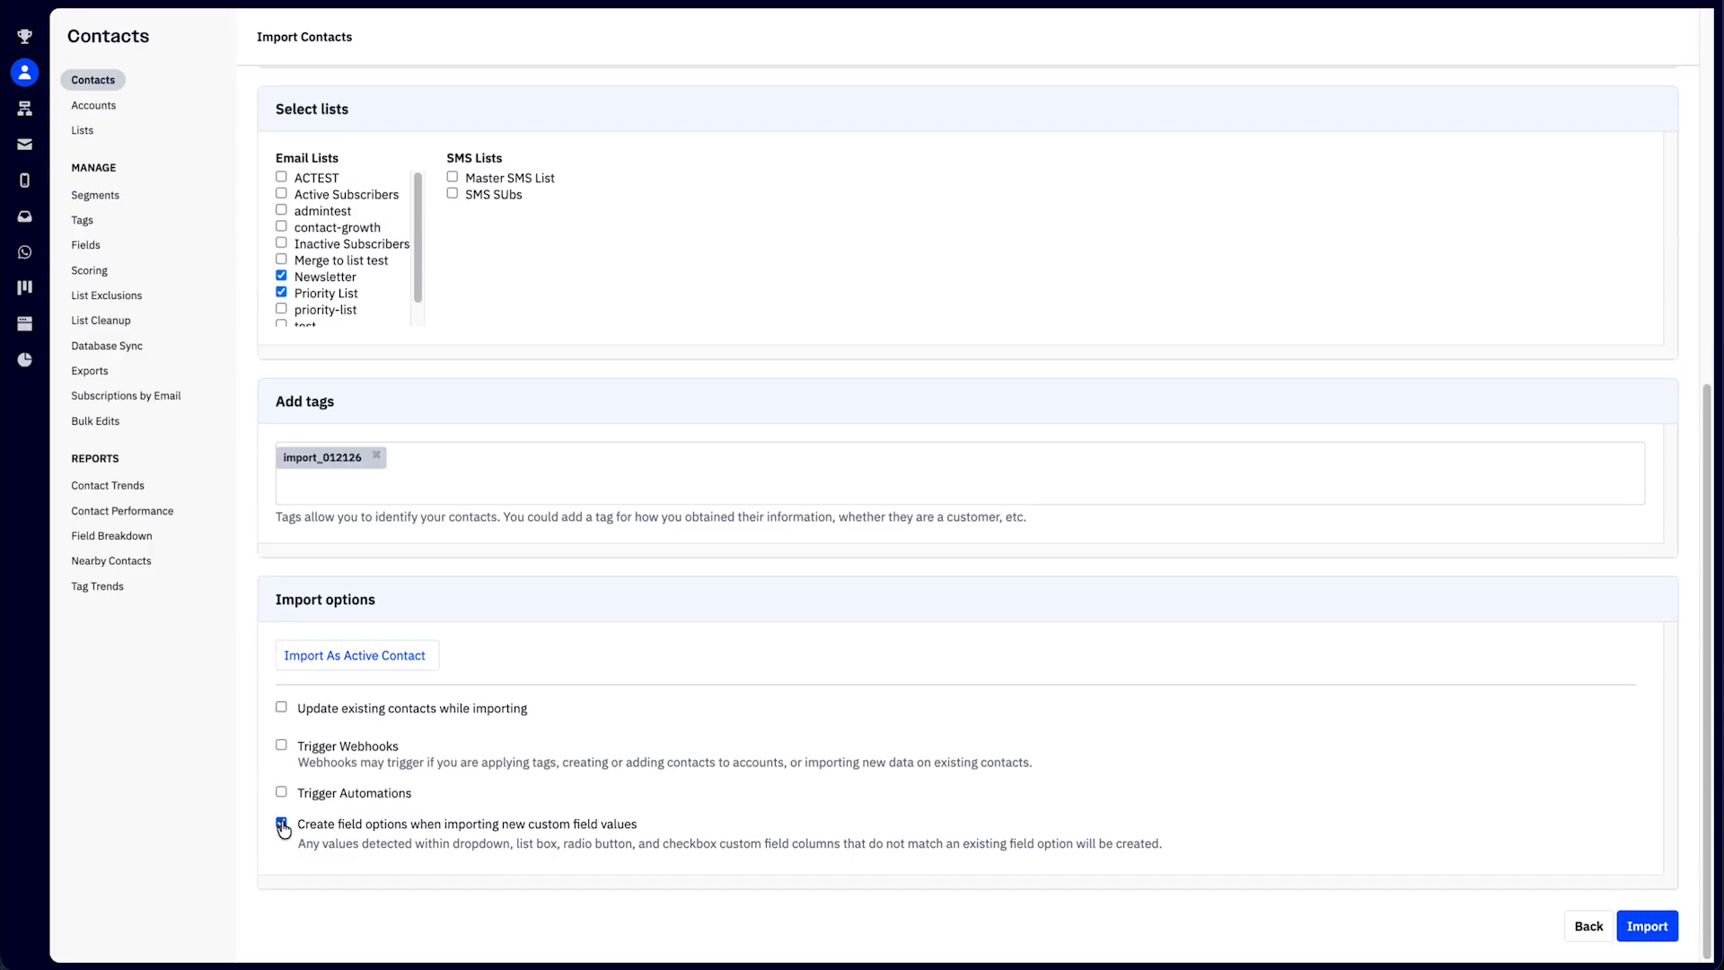
pyautogui.click(1645, 925)
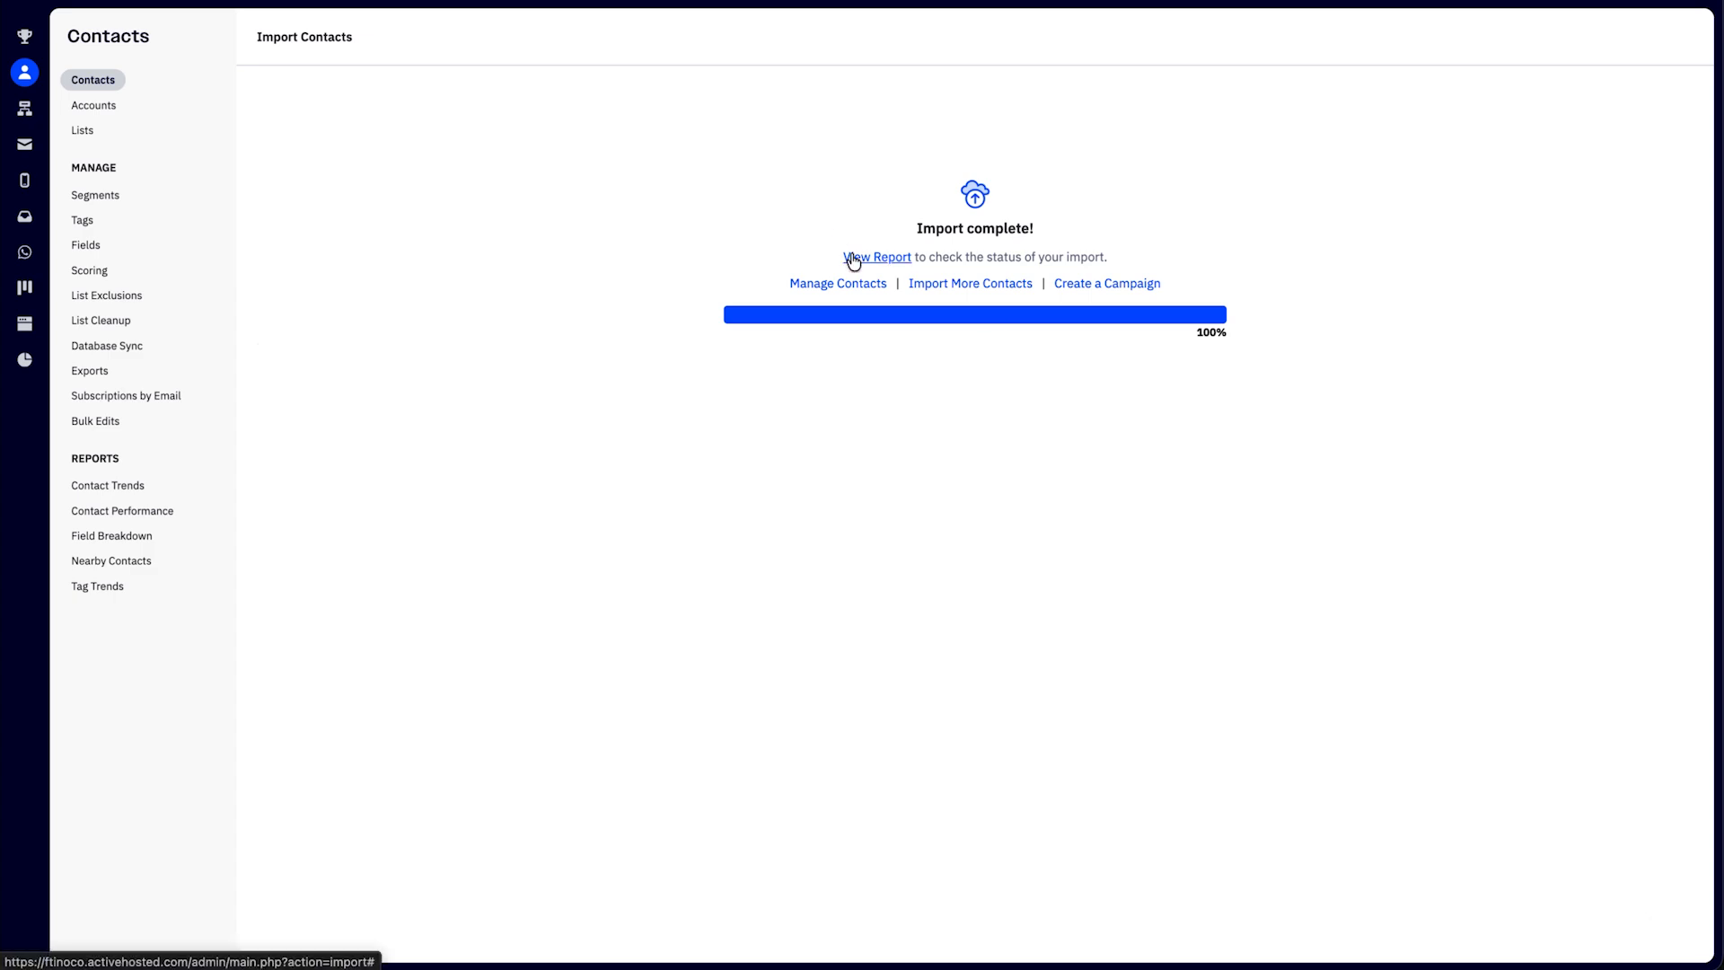
# View the report of the completed import and go to the contact list.
pyautogui.click(853, 259)
pyautogui.click(832, 255)
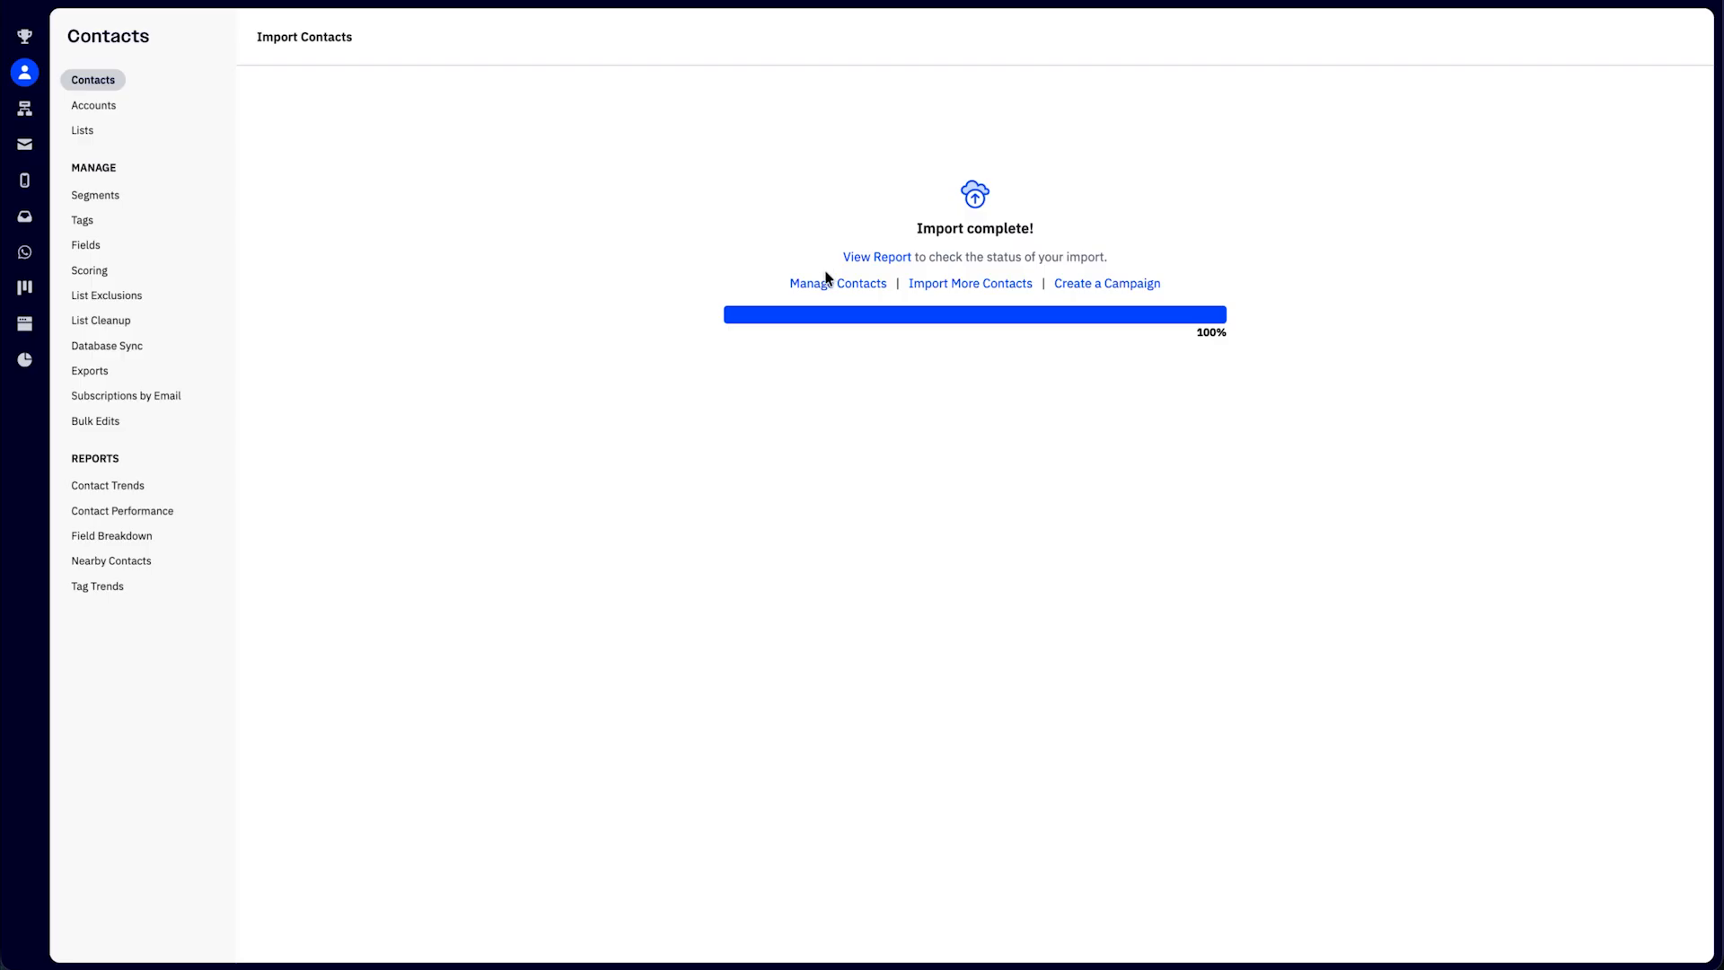
pyautogui.click(827, 285)
# Search the tag filter for "import" and filter the contact list by the import tag.
pyautogui.click(1158, 133)
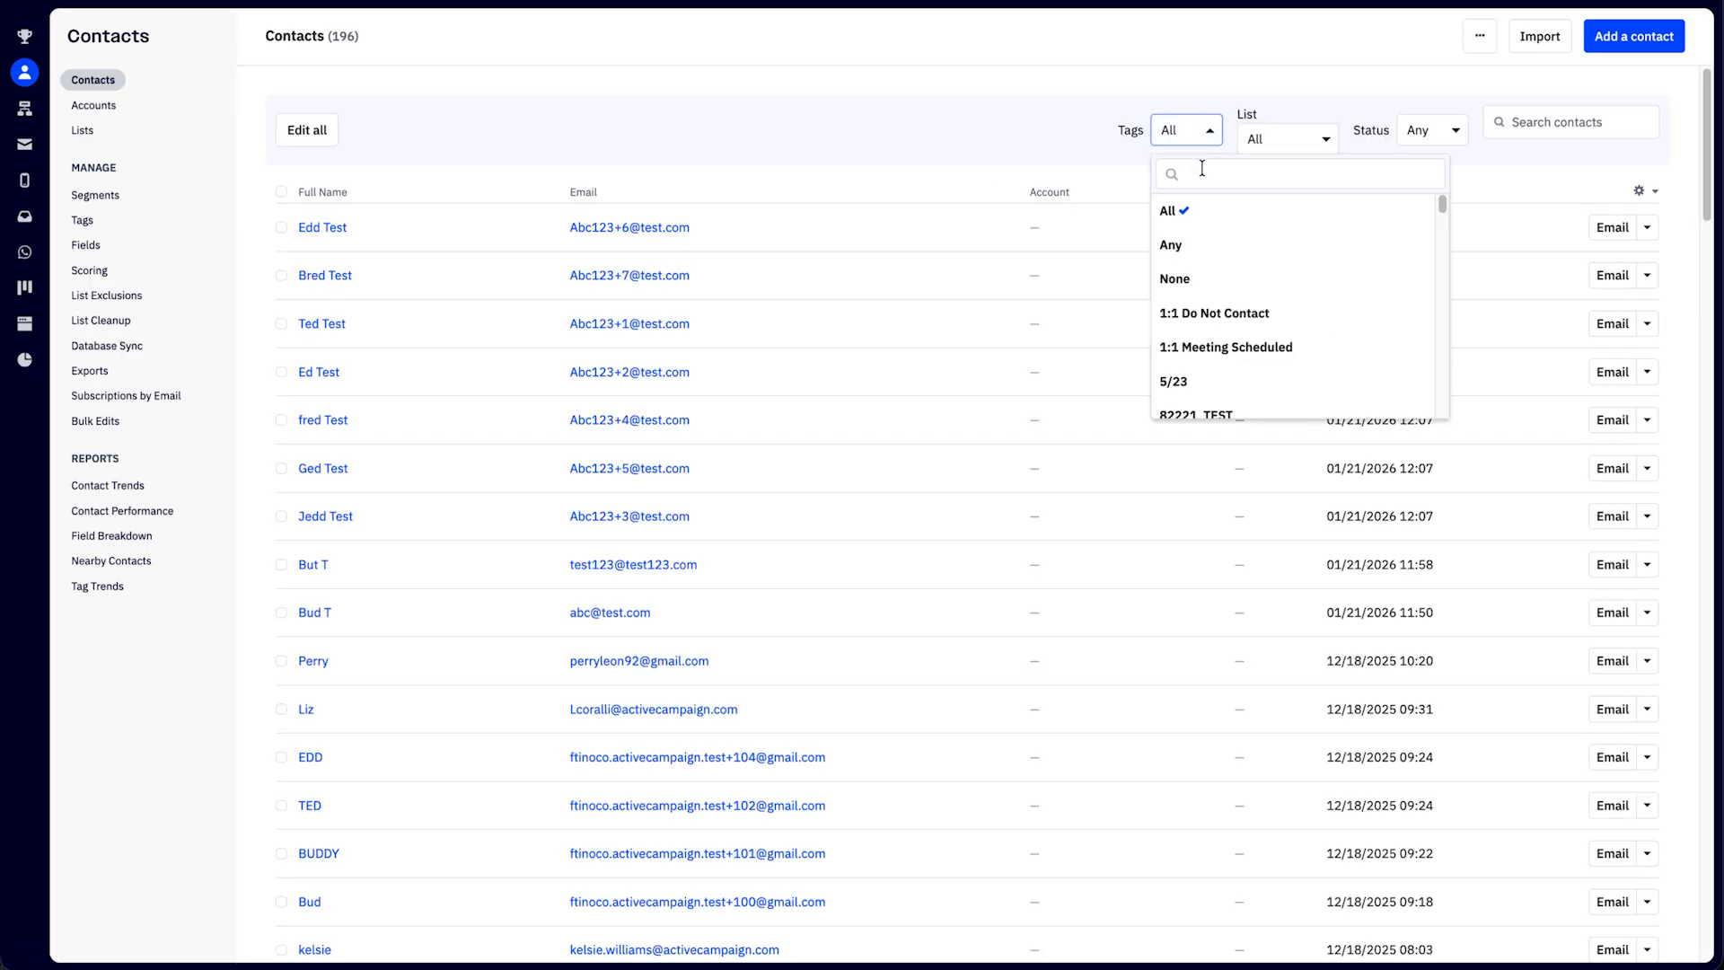
pyautogui.click(1202, 169)
pyautogui.write('i')
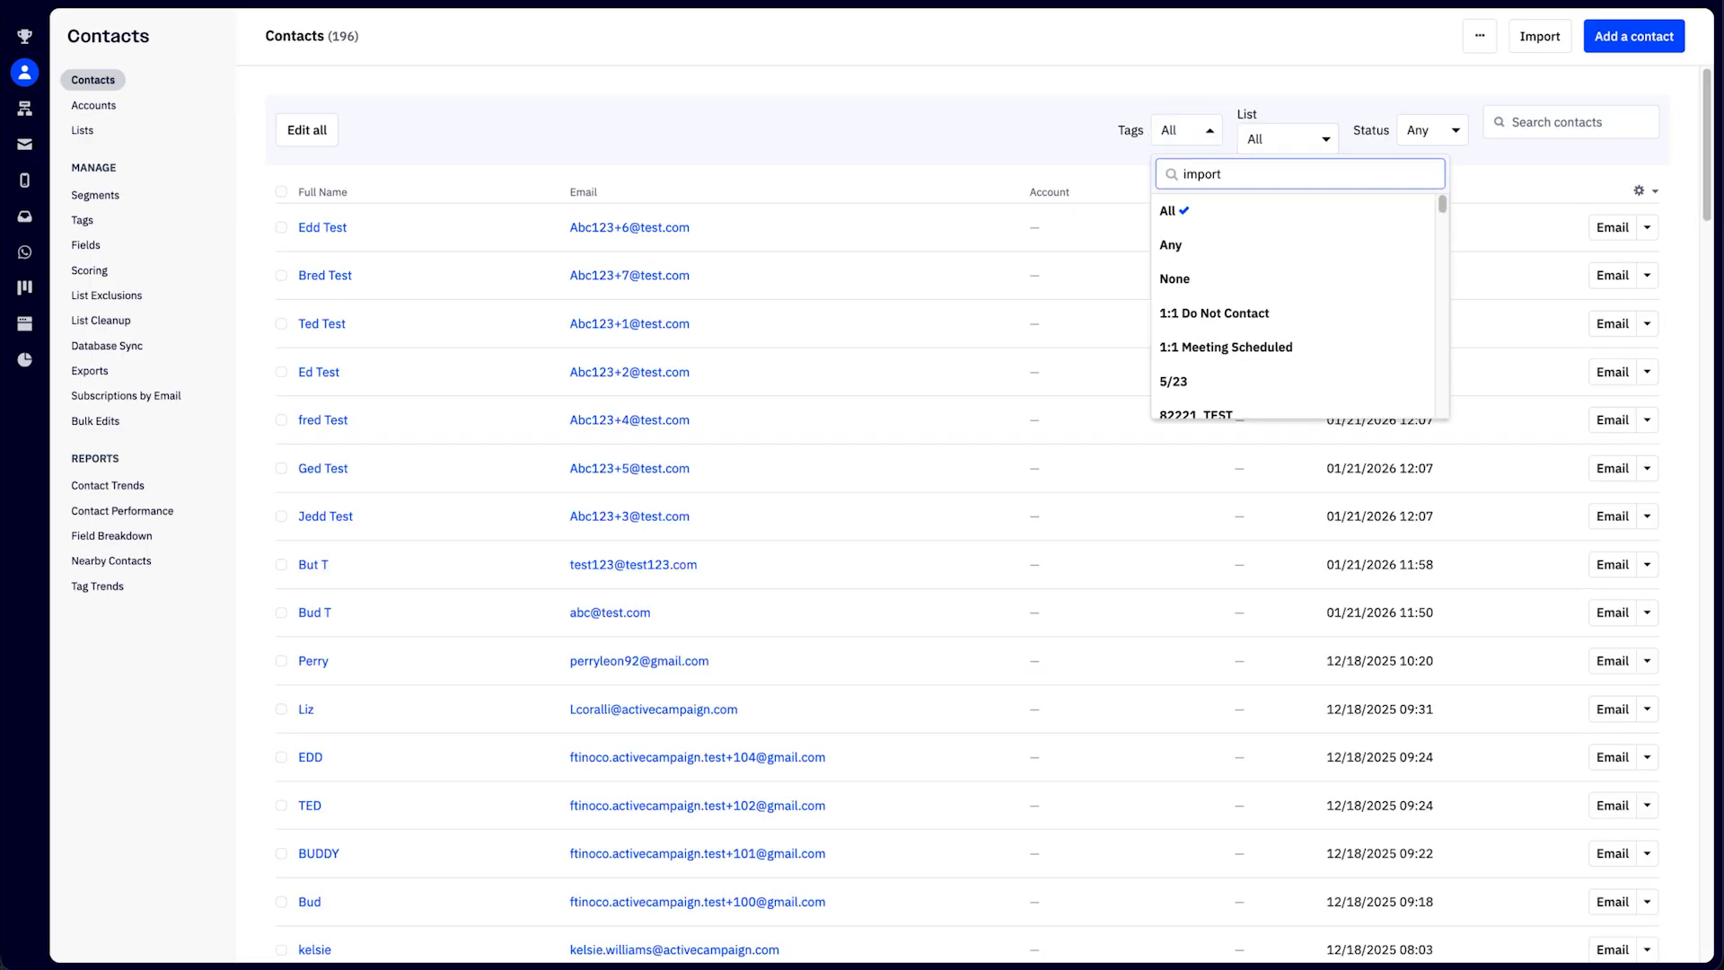
pyautogui.write('mport')
pyautogui.click(1190, 380)
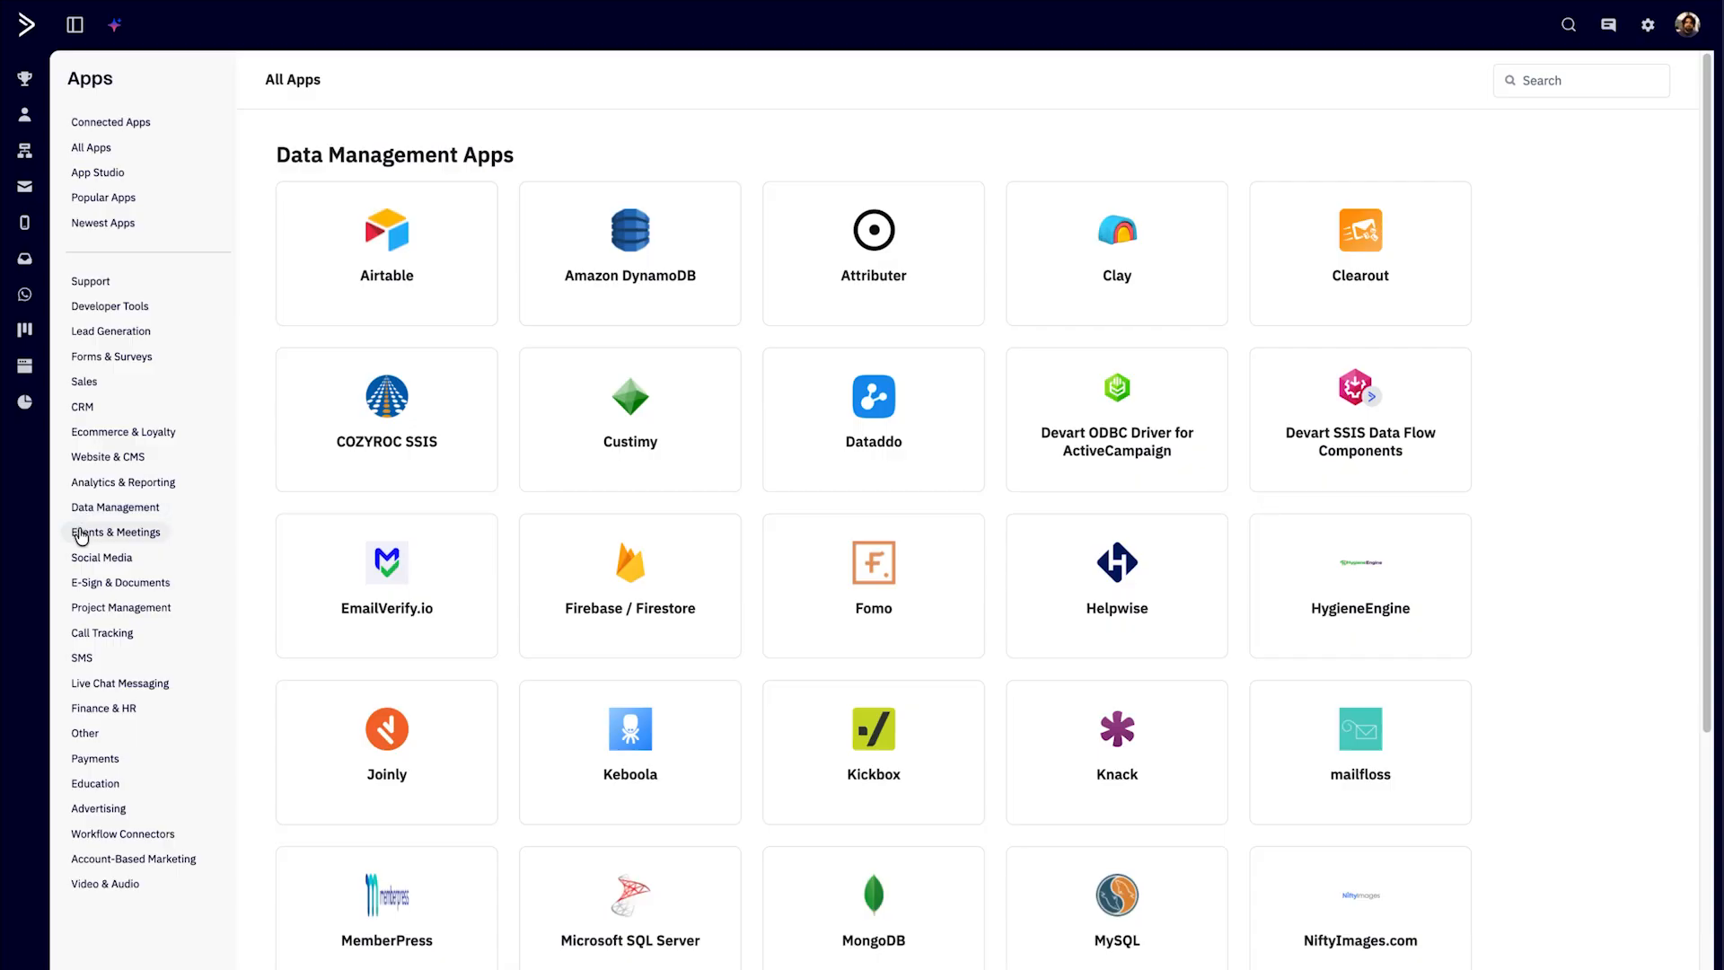
# Browse the Events & Meetings, Social Media and E-Sign & Documents app categories.
pyautogui.click(81, 536)
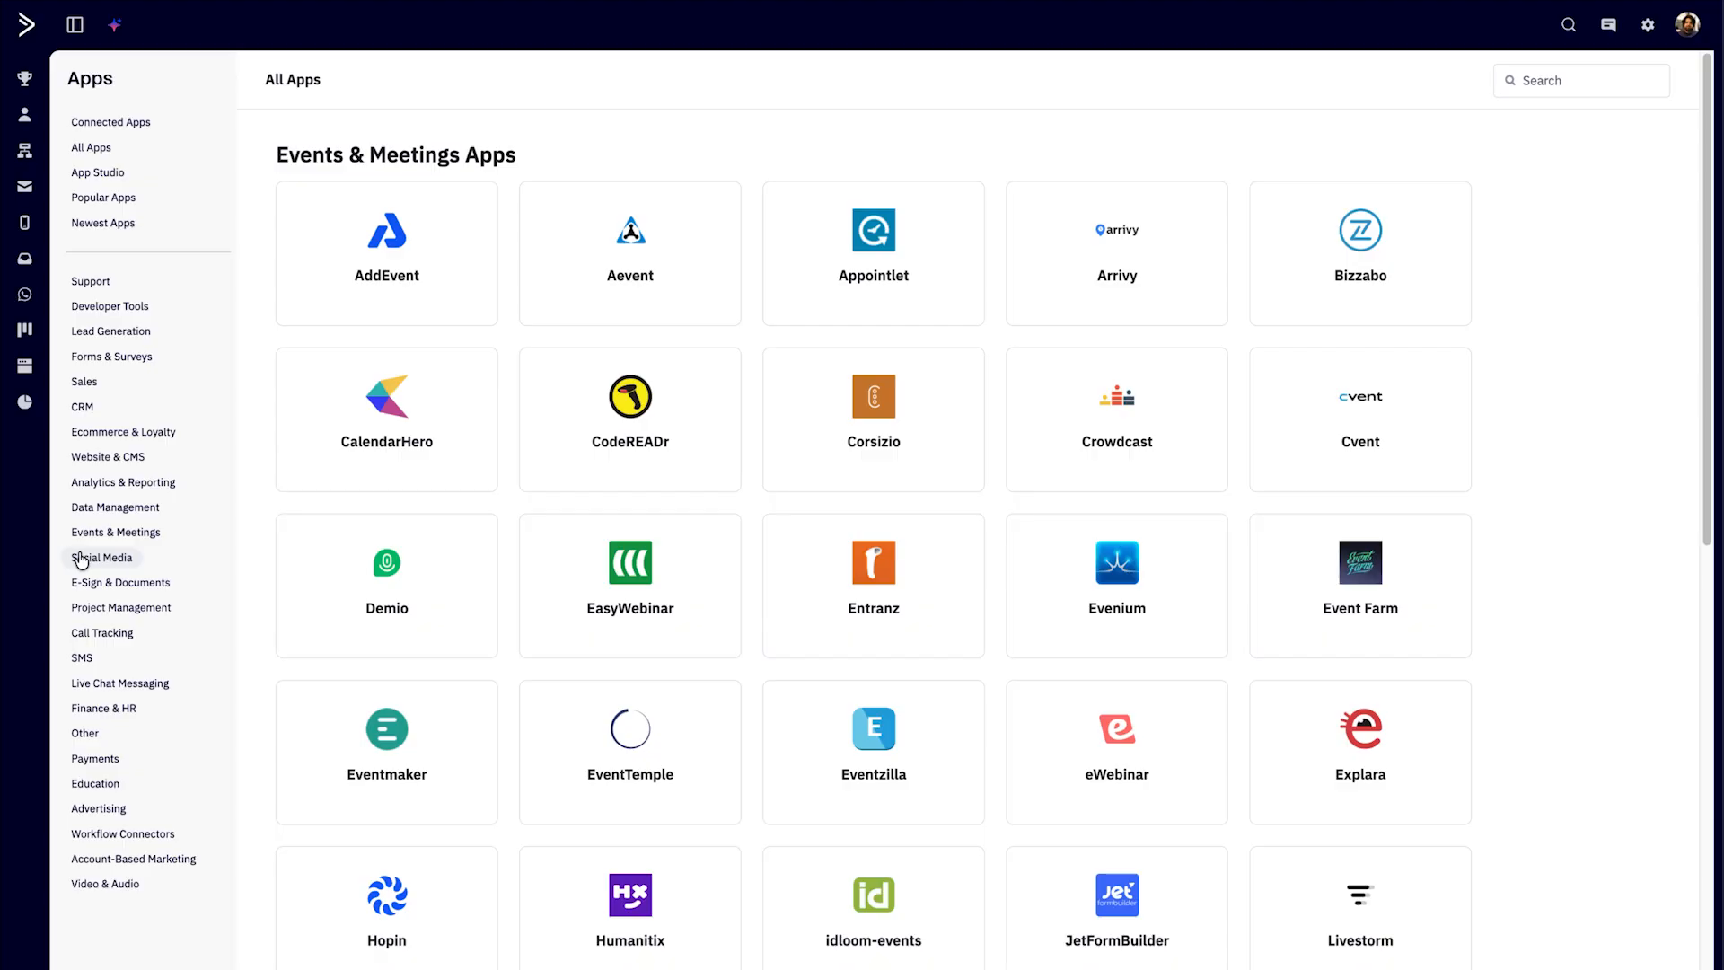
pyautogui.click(82, 558)
pyautogui.click(72, 588)
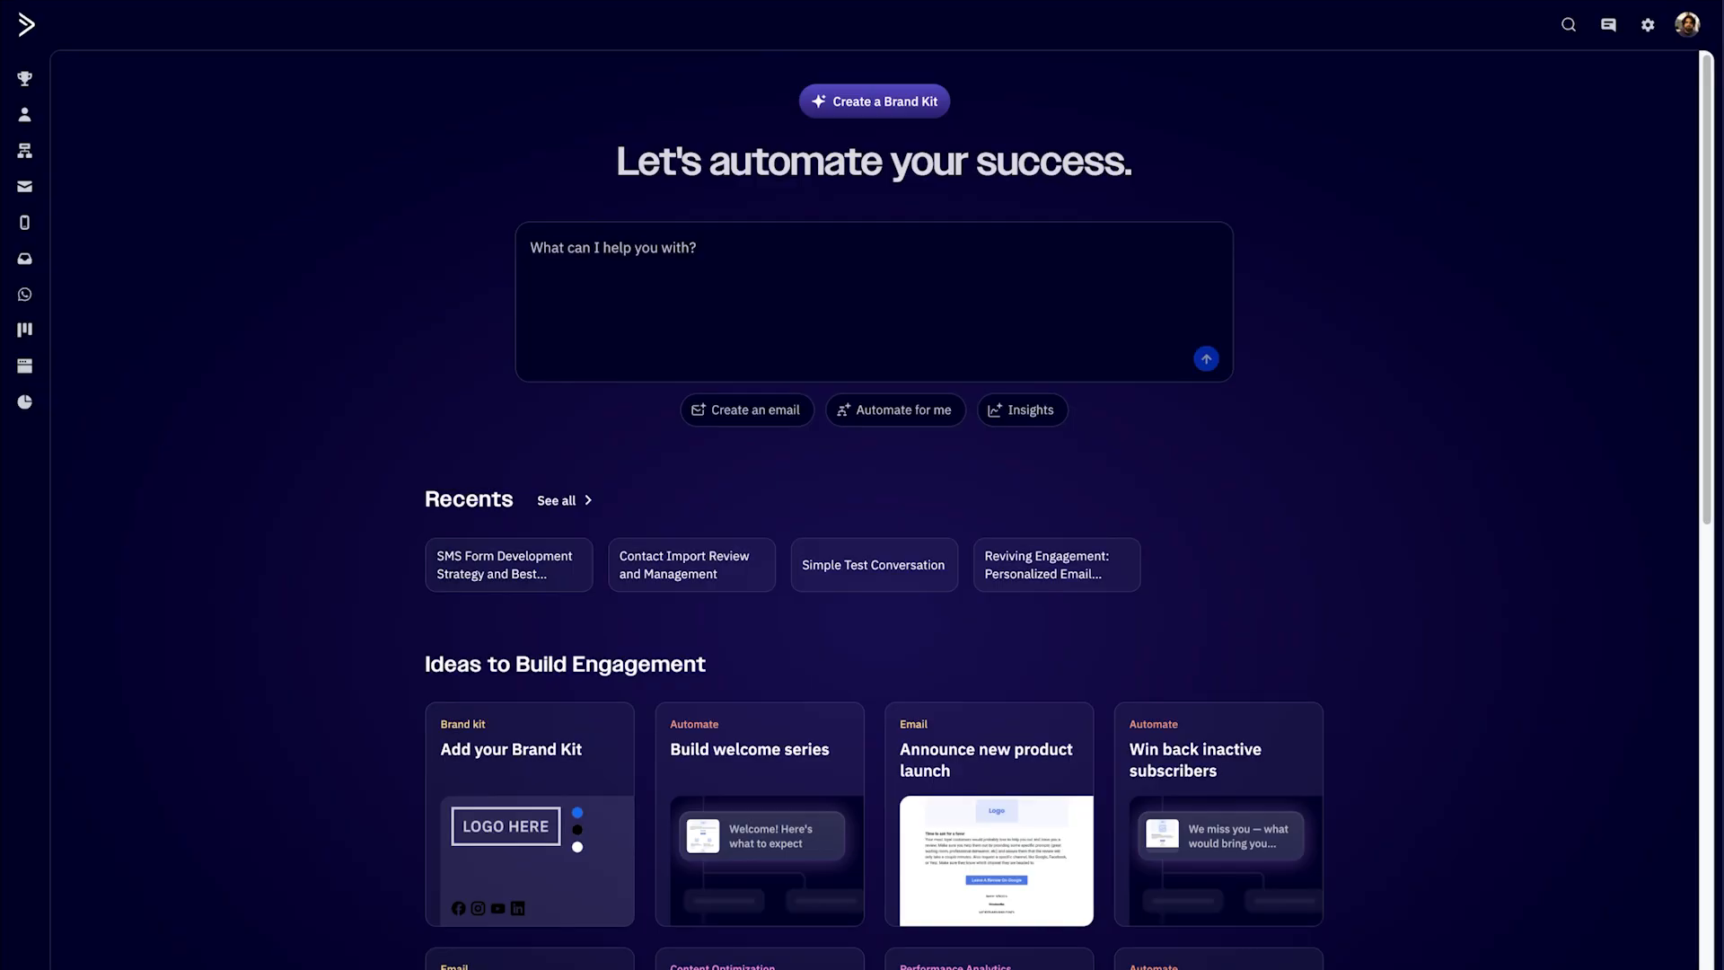
# Open the Google Sheets integration from the account's Apps page.
pyautogui.click(1690, 23)
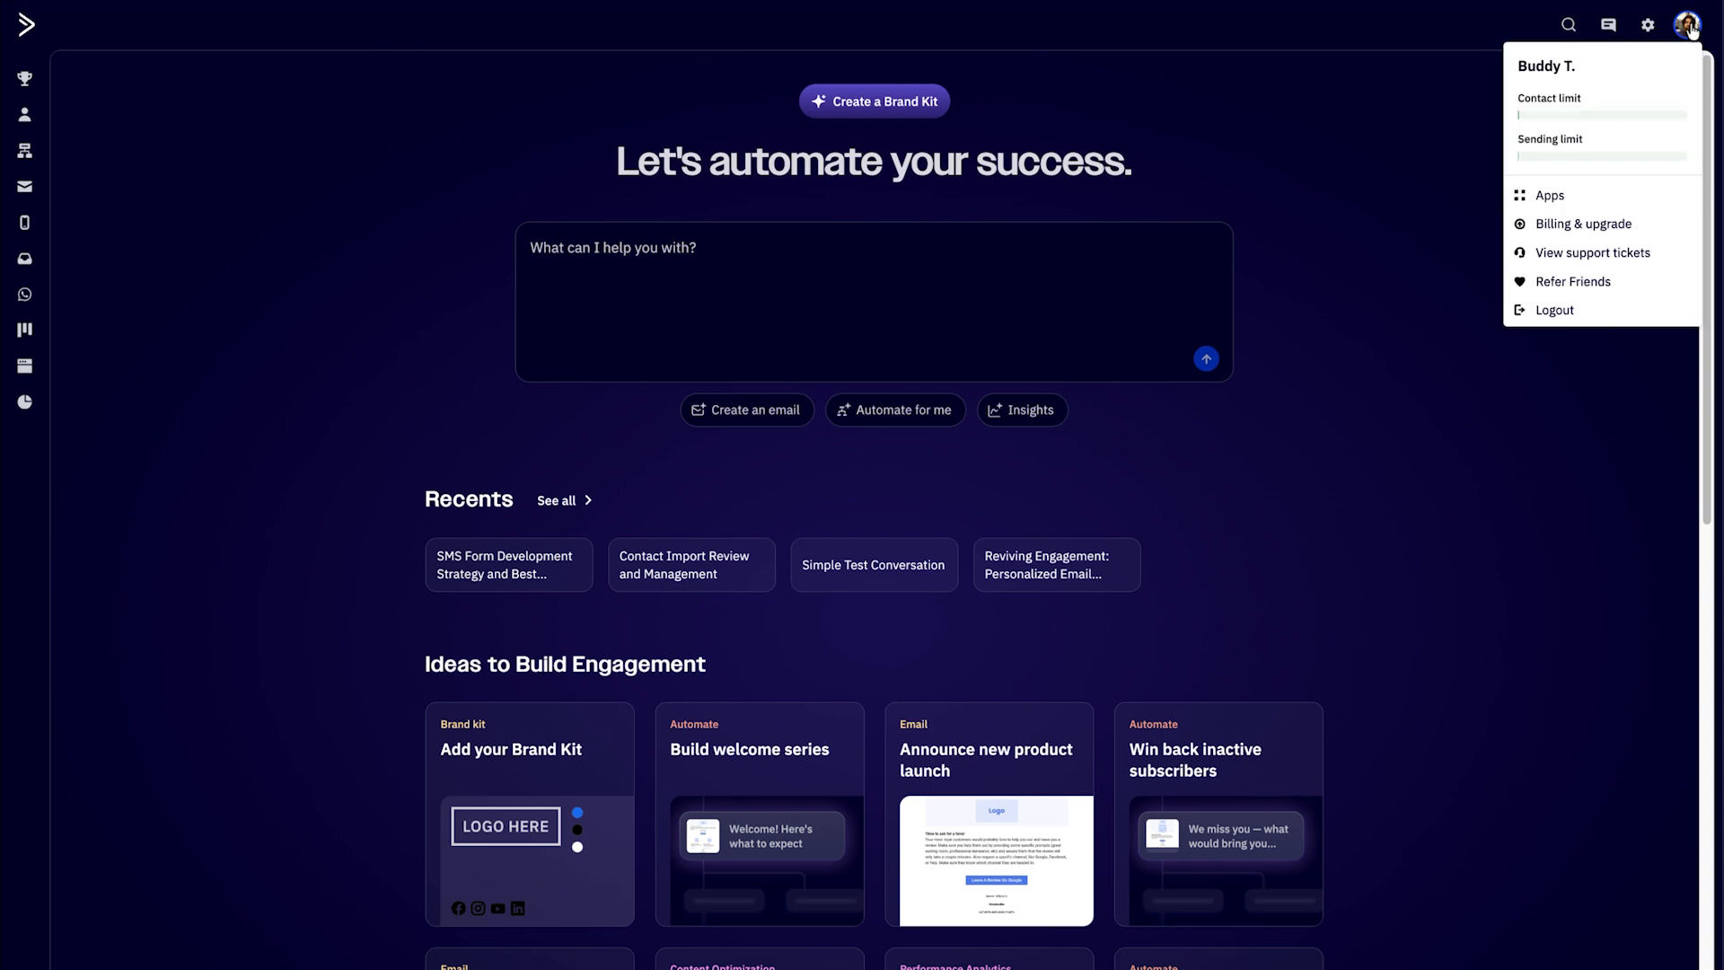
pyautogui.click(1639, 197)
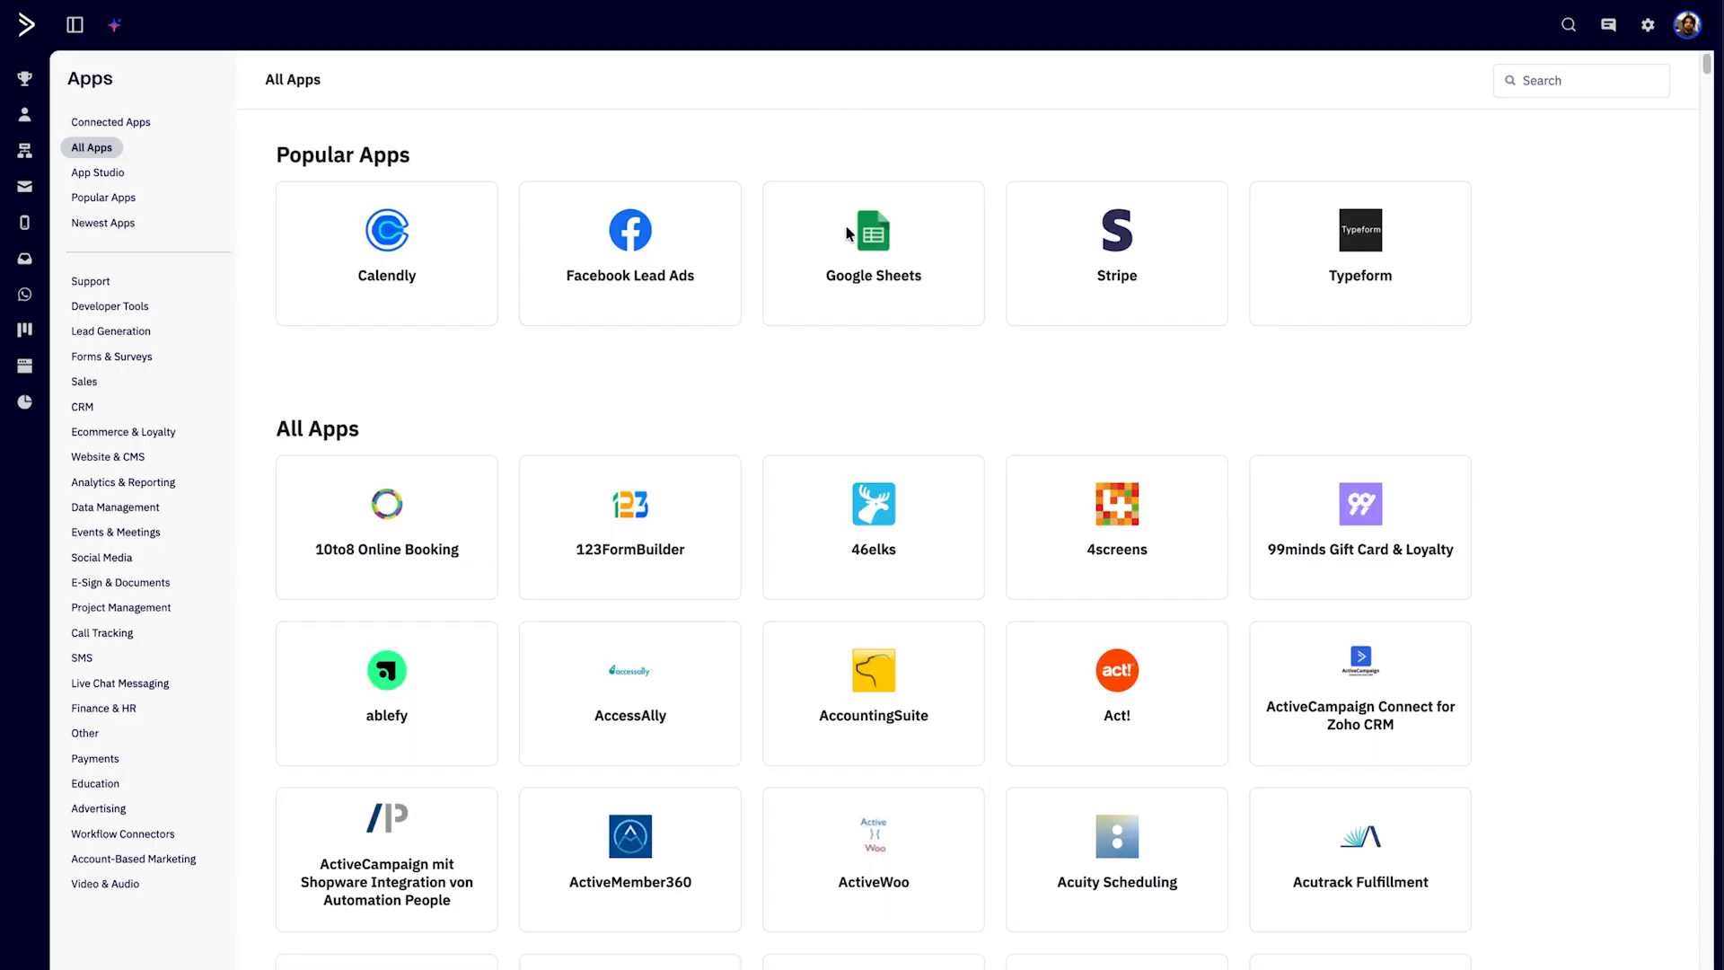
pyautogui.click(857, 276)
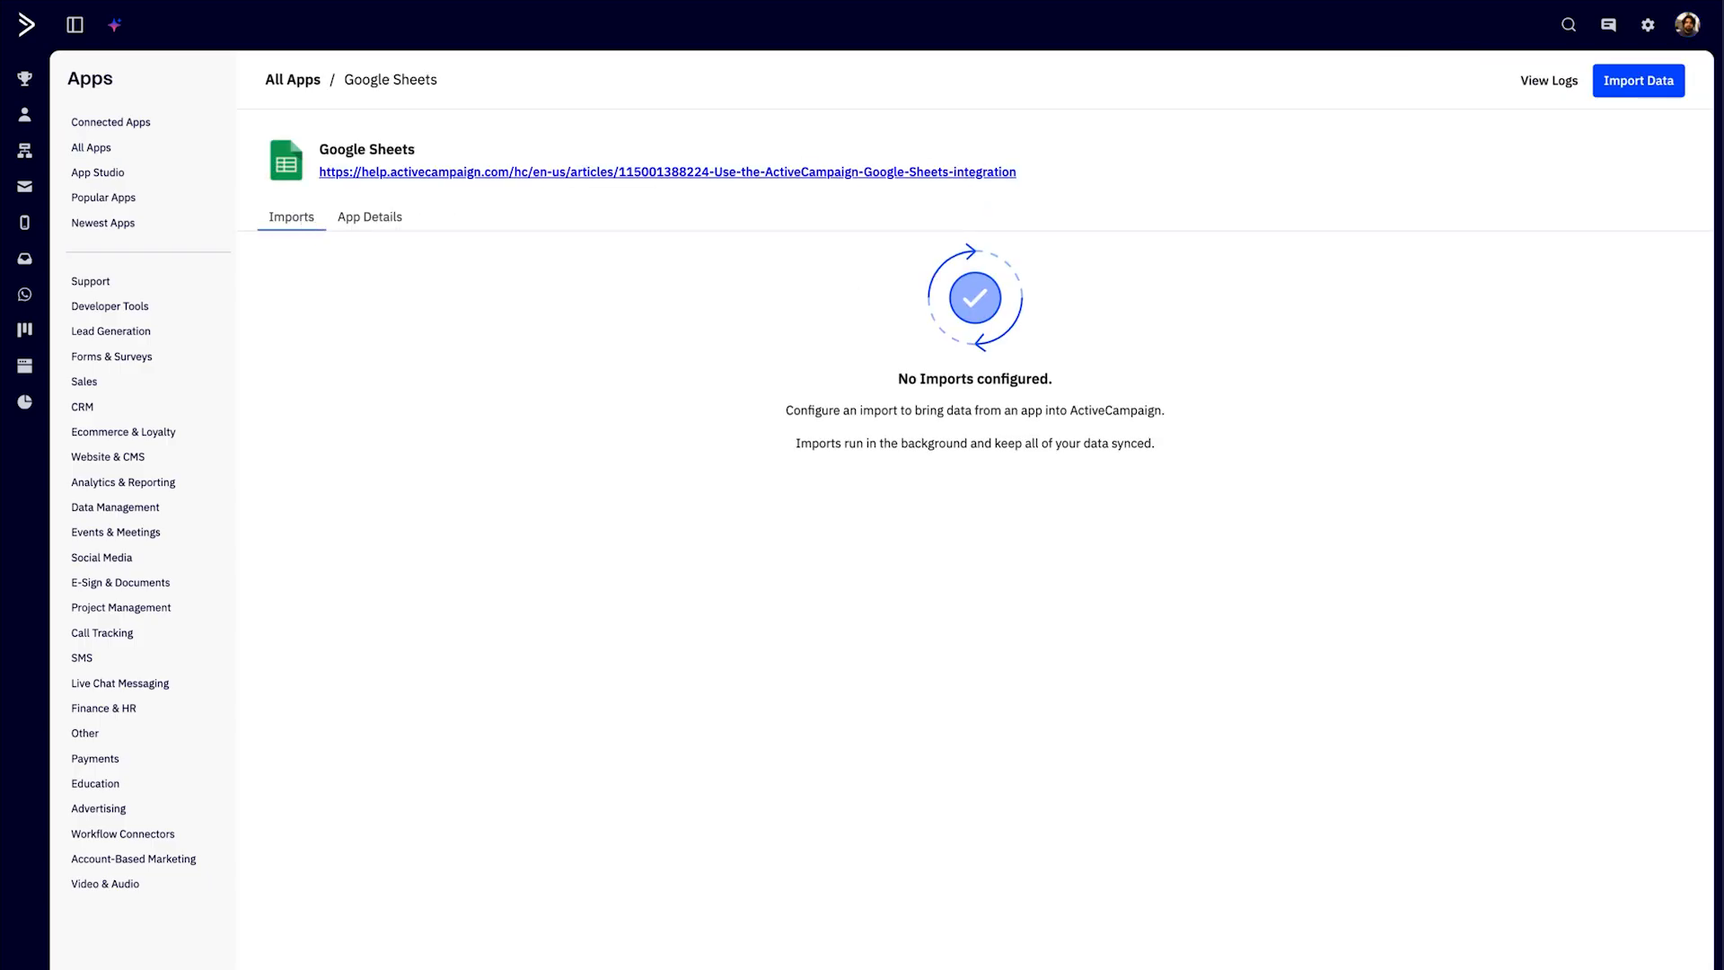
# Start a Google Sheets data import and connect the Google account, granting ActiveCampaign access.
pyautogui.click(1608, 92)
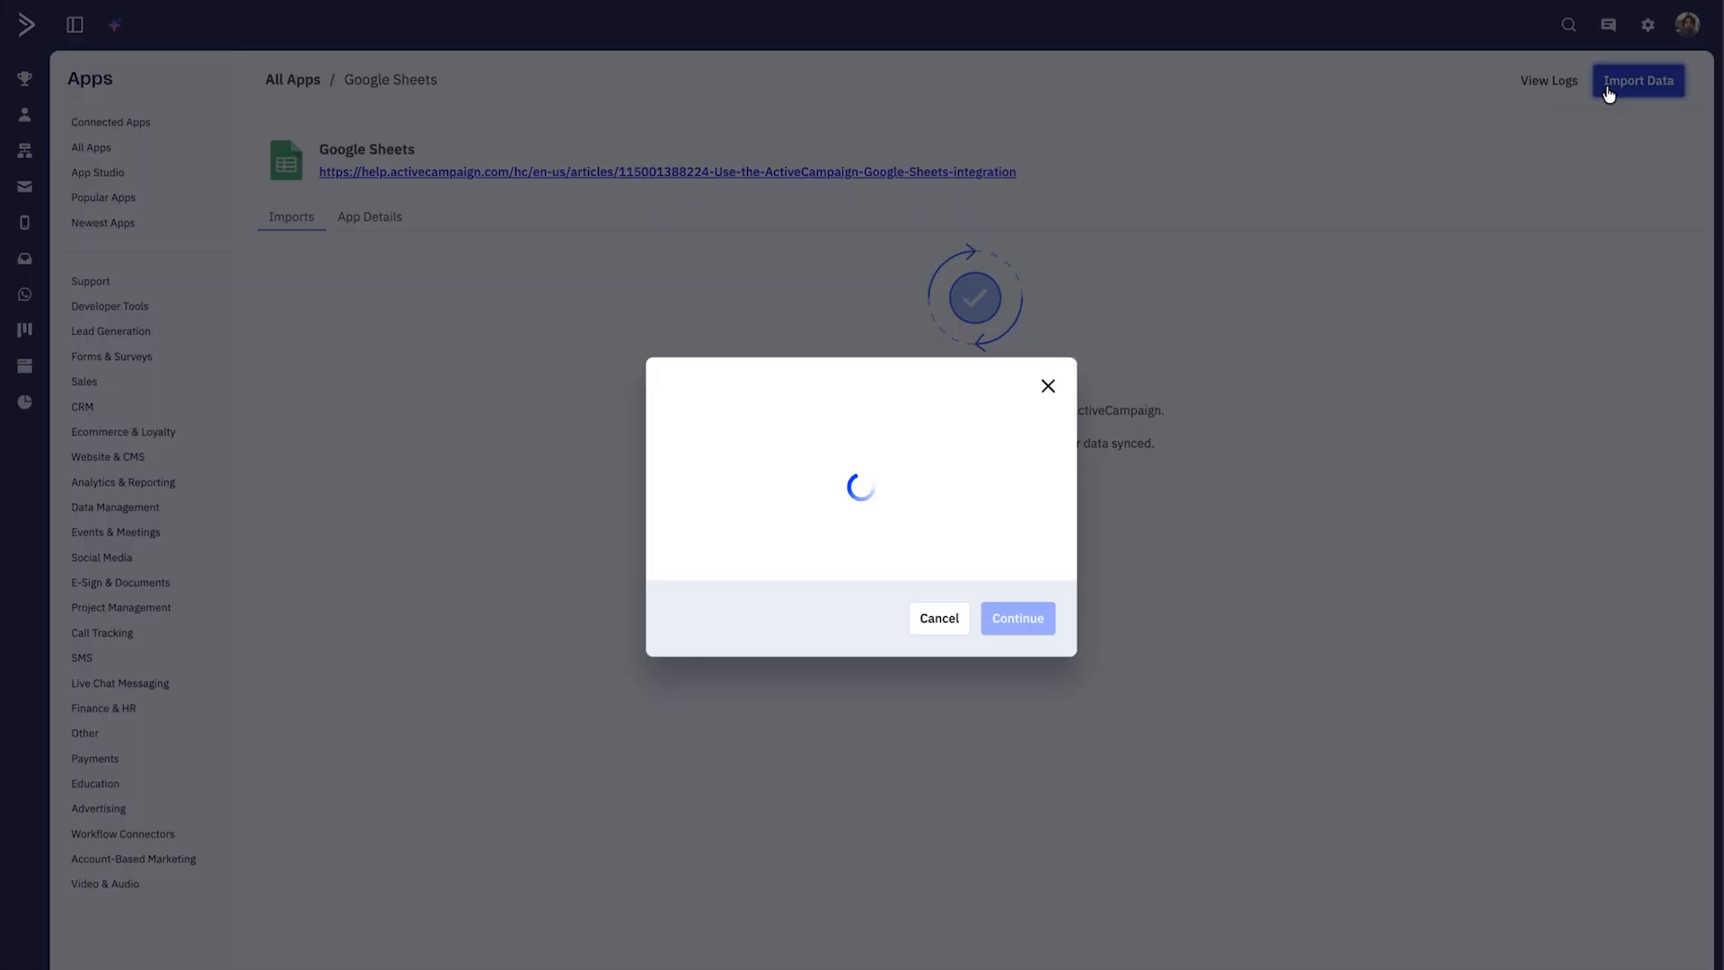
pyautogui.click(883, 575)
pyautogui.click(1087, 413)
pyautogui.click(1170, 643)
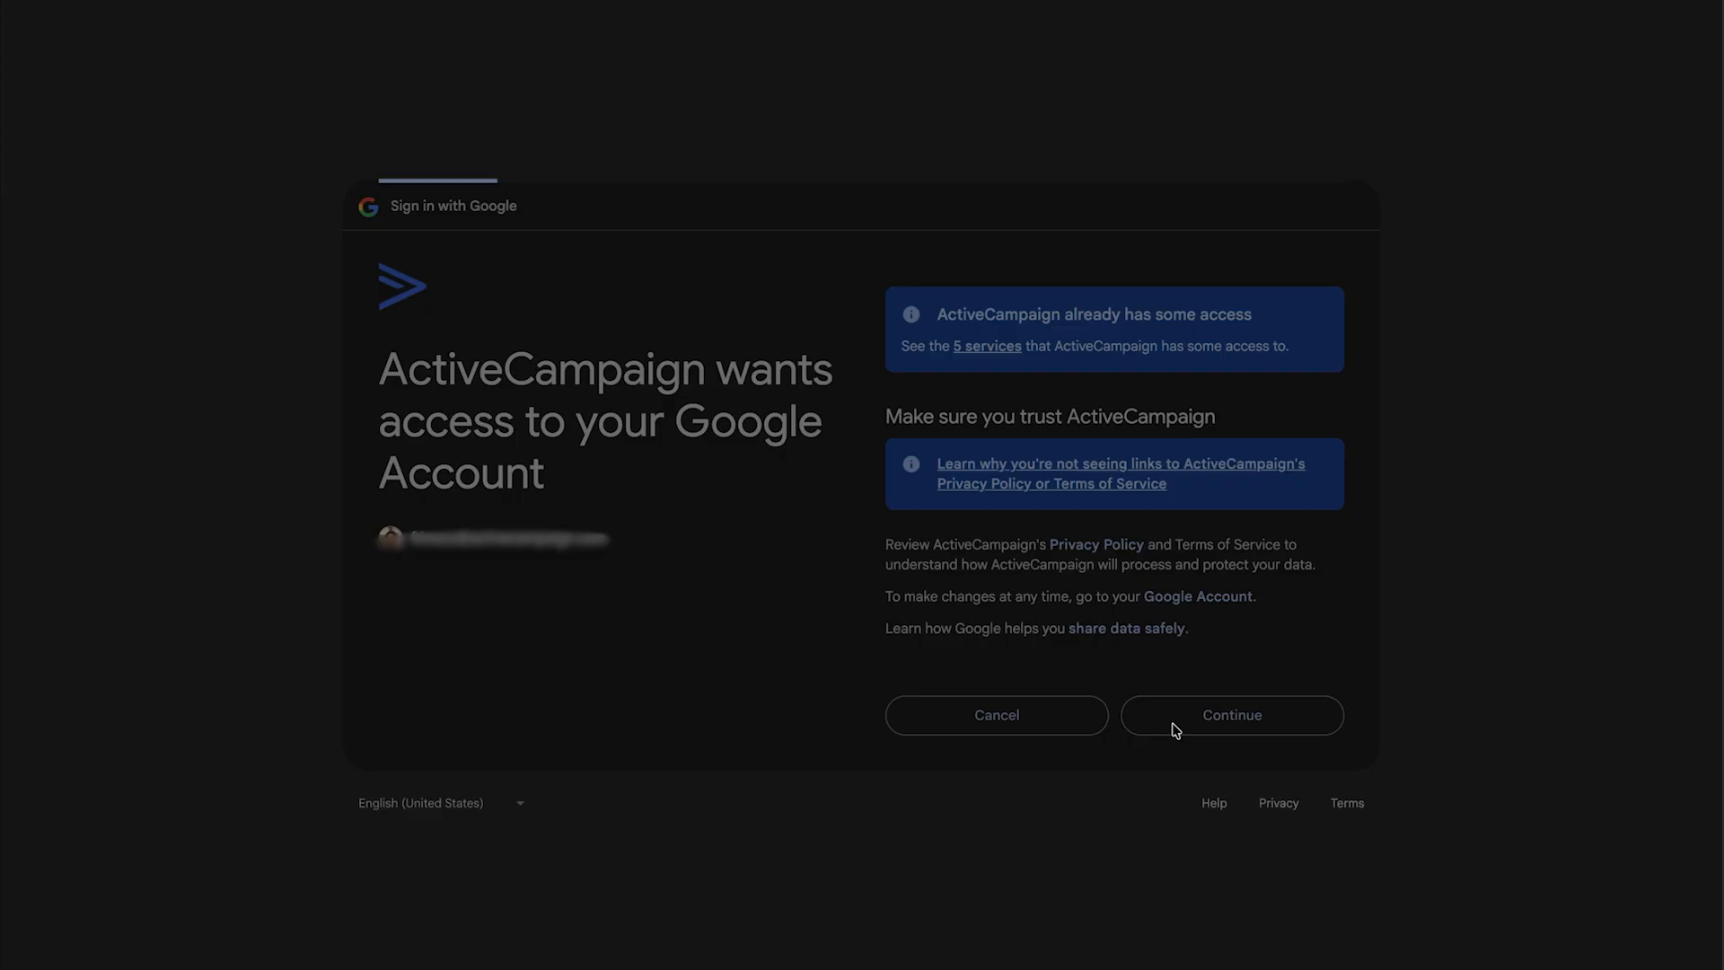
pyautogui.click(1175, 723)
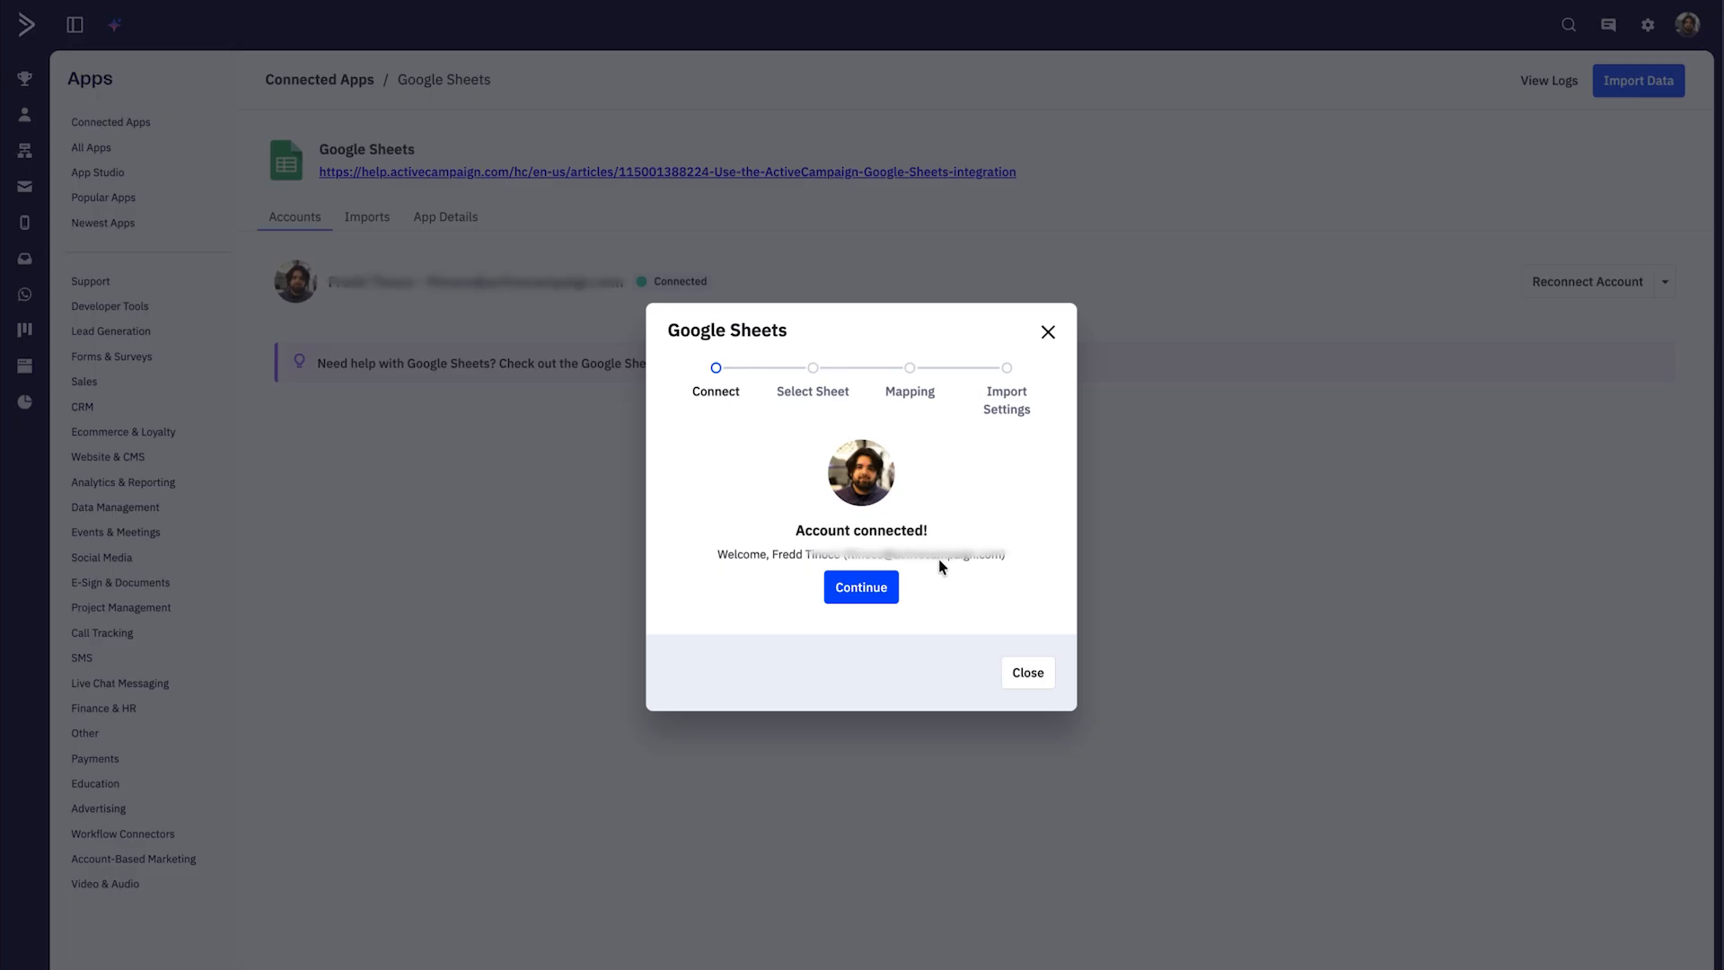
pyautogui.click(844, 589)
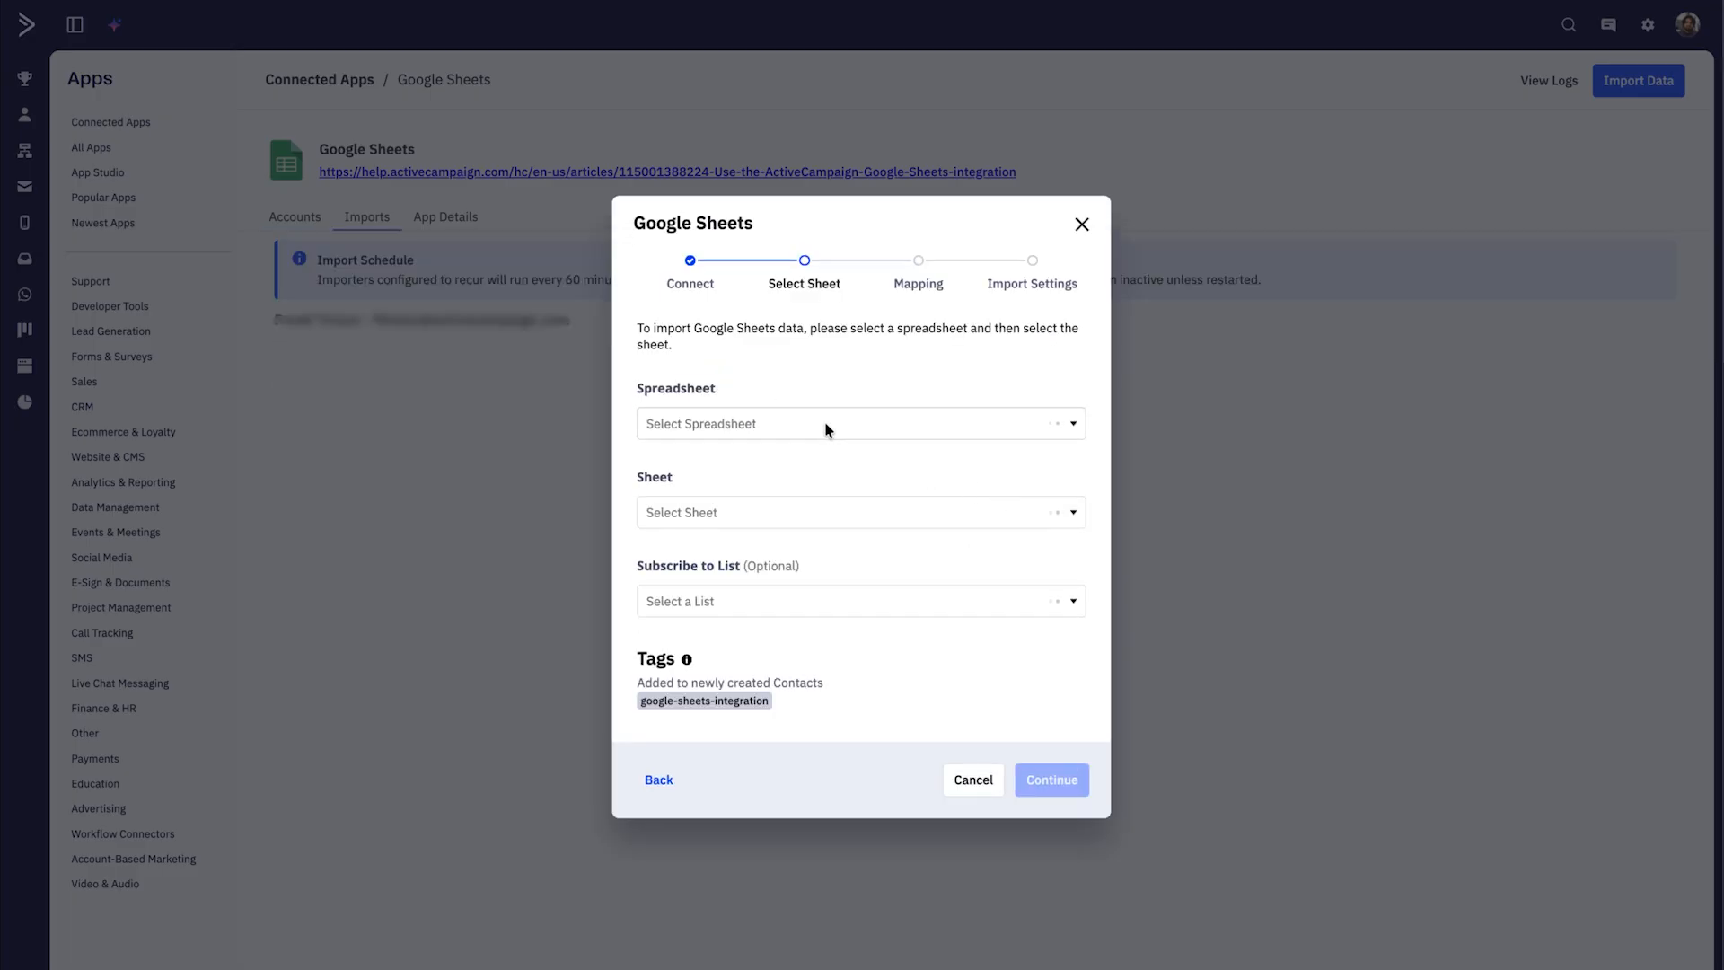
# Choose the NEW TEST 26 spreadsheet as the import source and subscribe its contacts to Priority List.
pyautogui.click(824, 426)
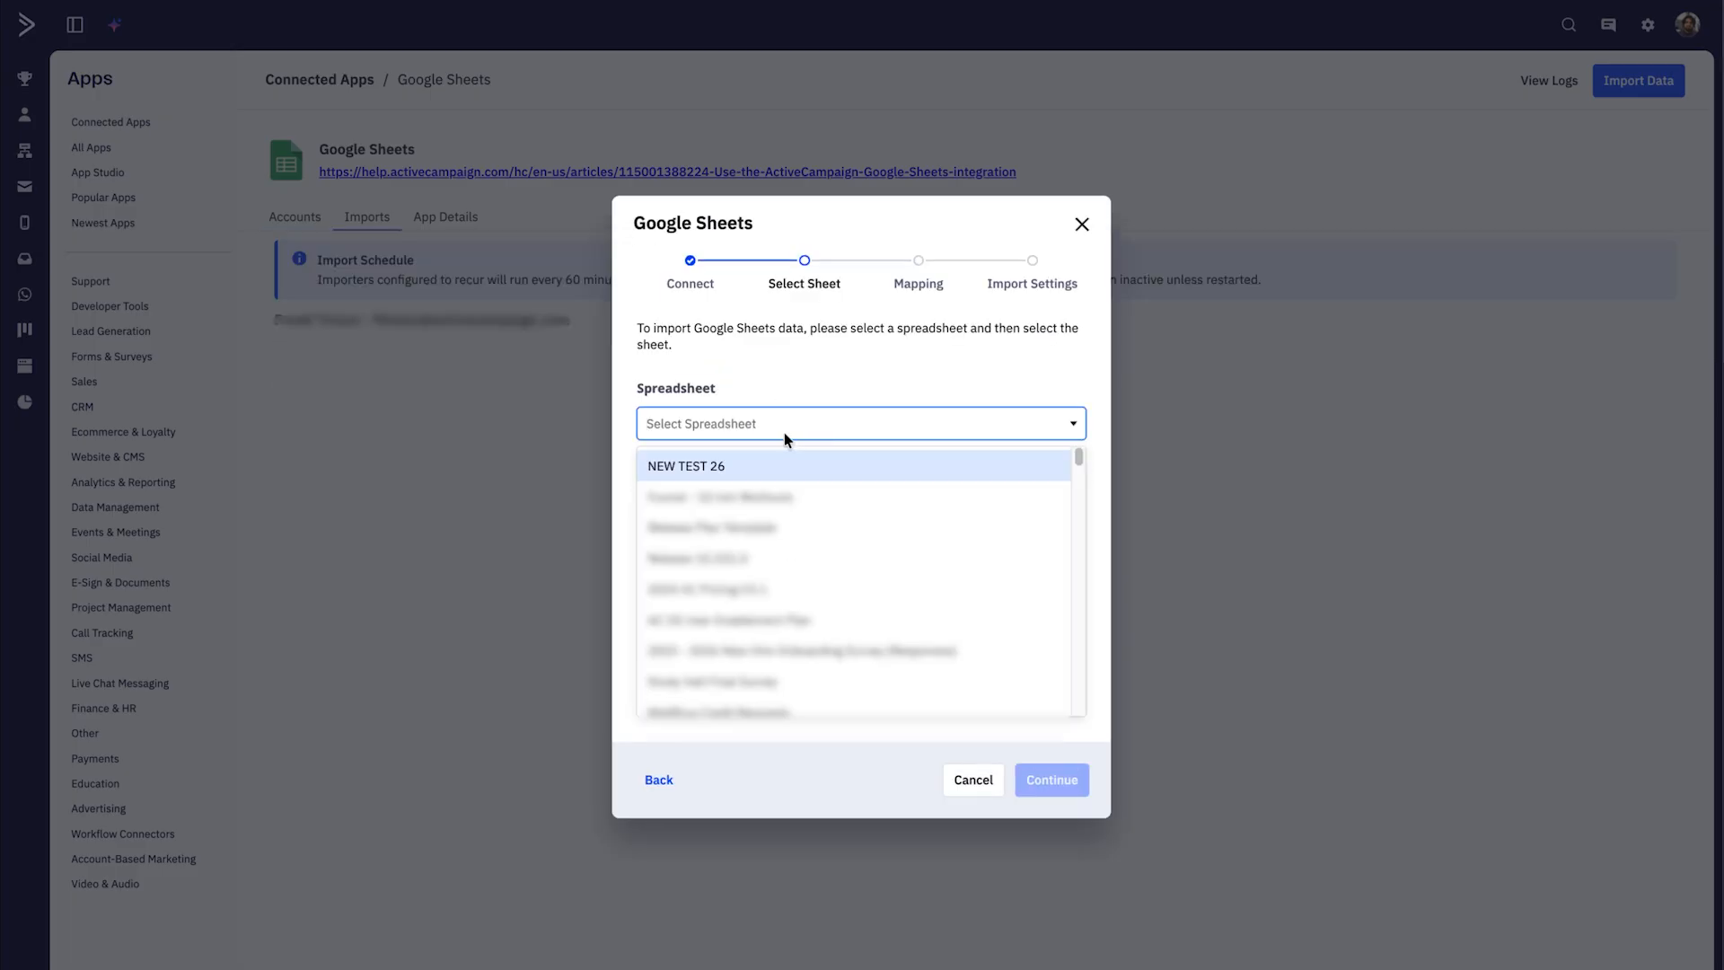
pyautogui.click(763, 465)
pyautogui.click(731, 602)
pyautogui.click(719, 654)
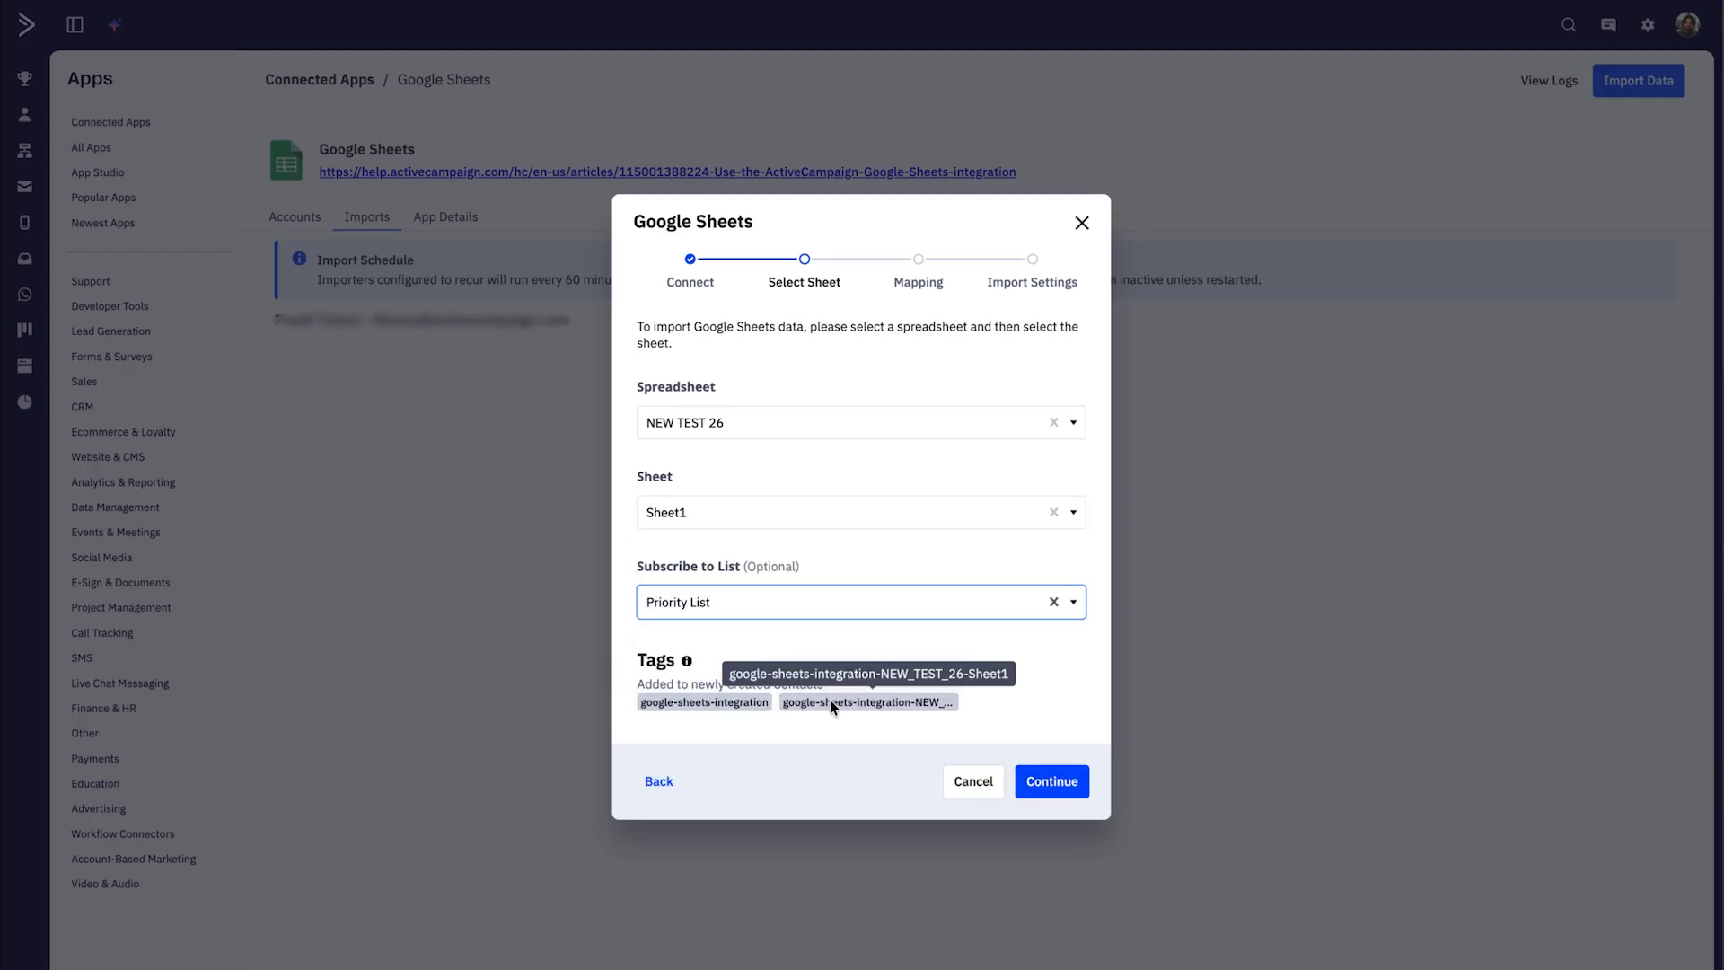
# Accept the suggested field mapping and finish the Google Sheets import as a recurring import named Sheets Import.
pyautogui.click(1064, 783)
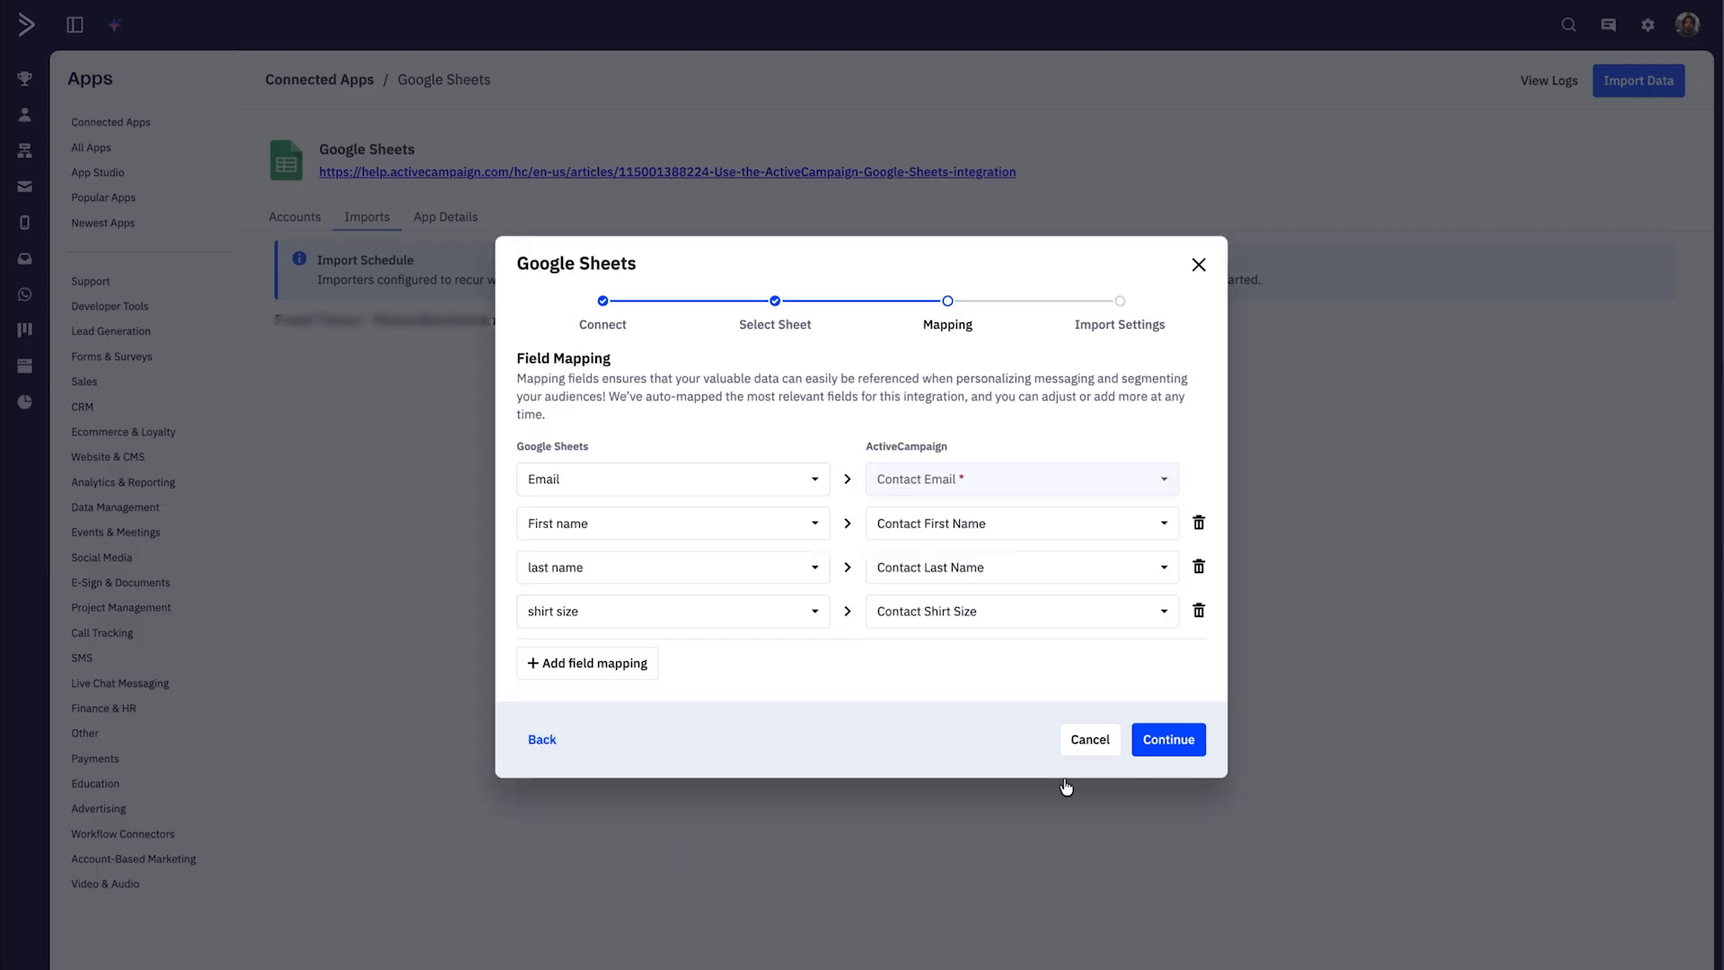
pyautogui.click(1169, 738)
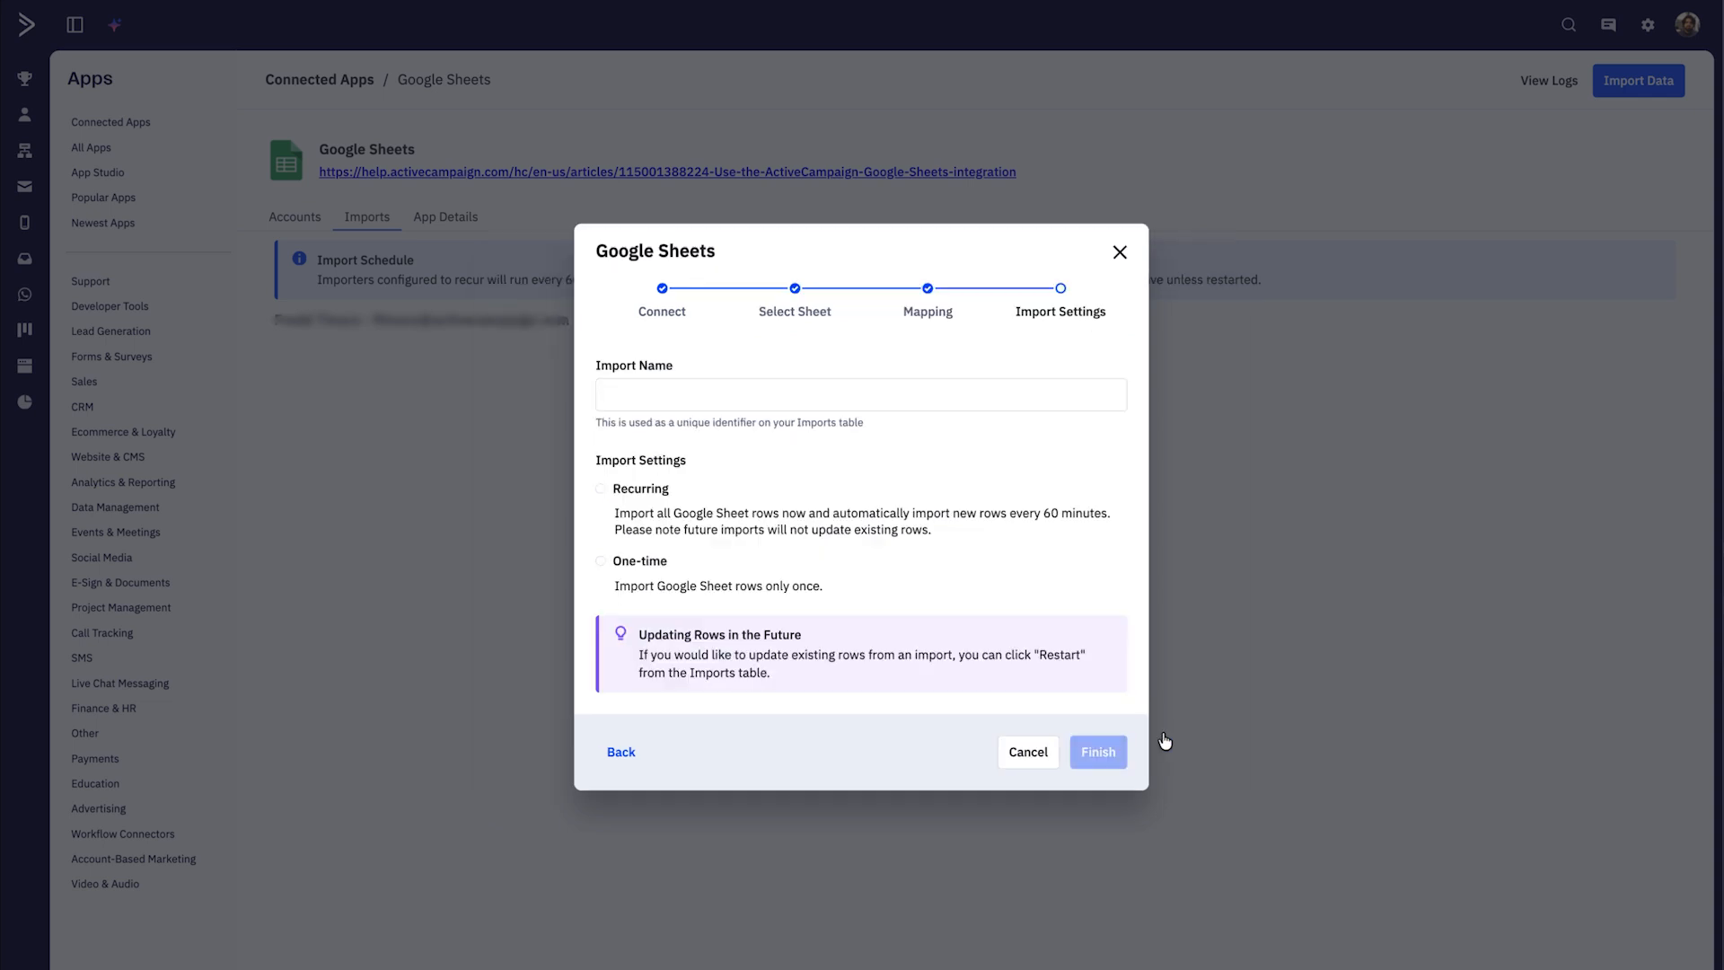
pyautogui.click(766, 392)
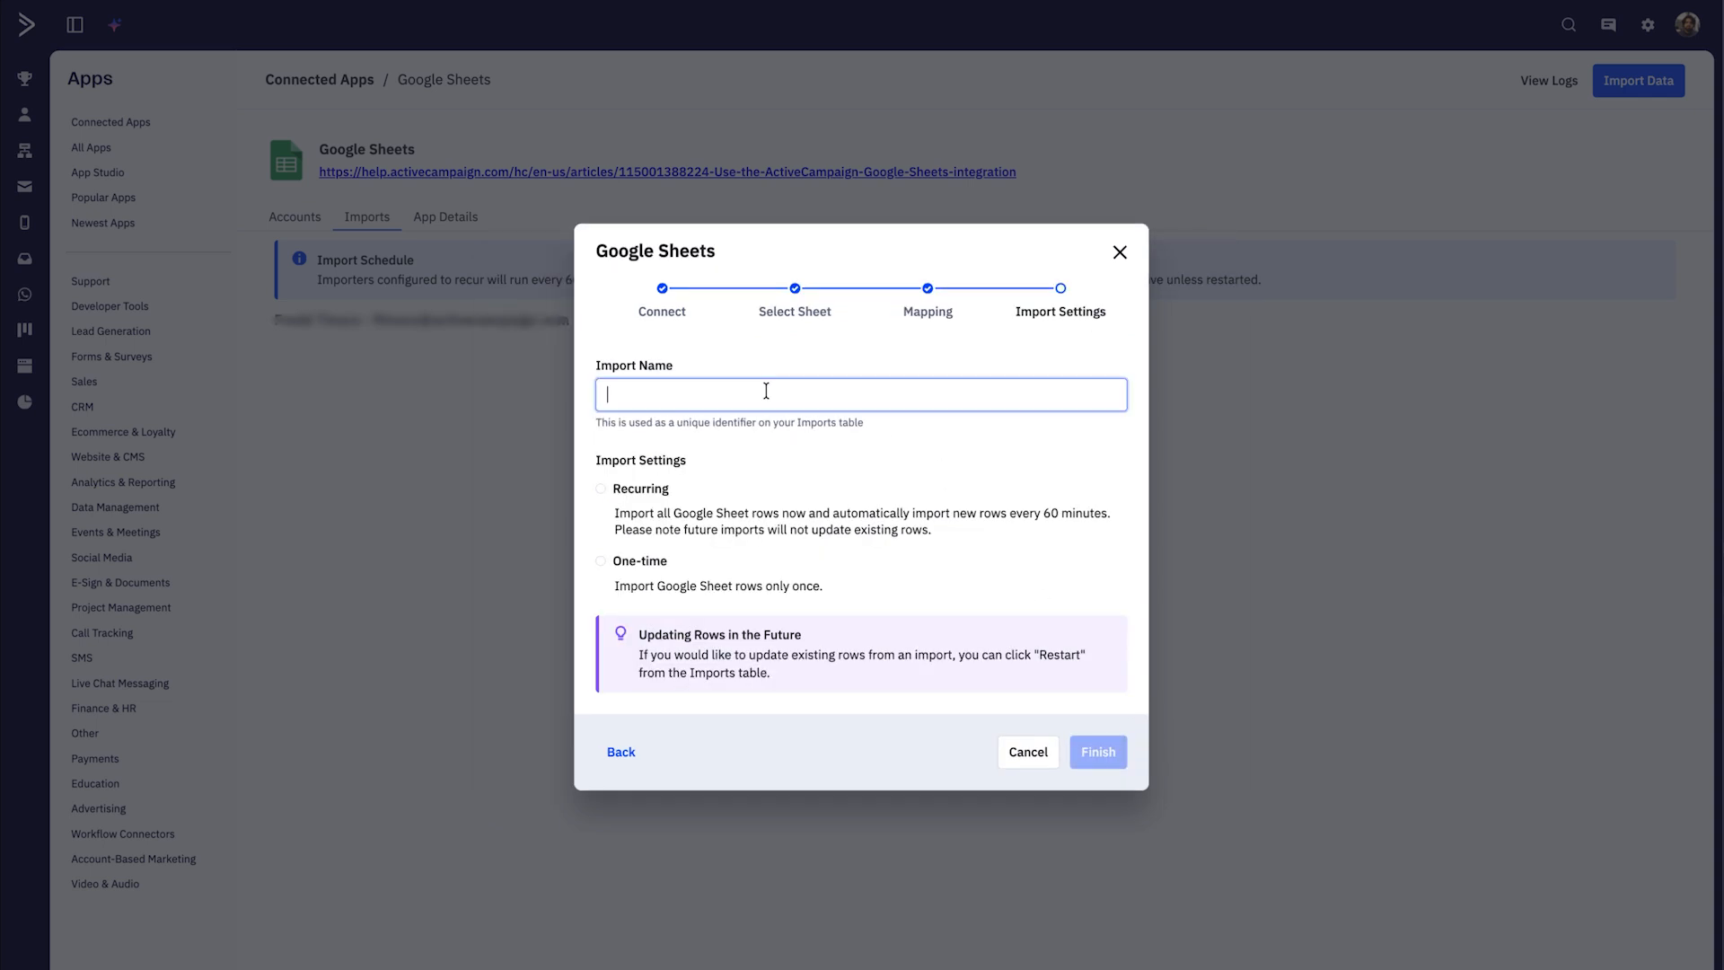
pyautogui.click(601, 488)
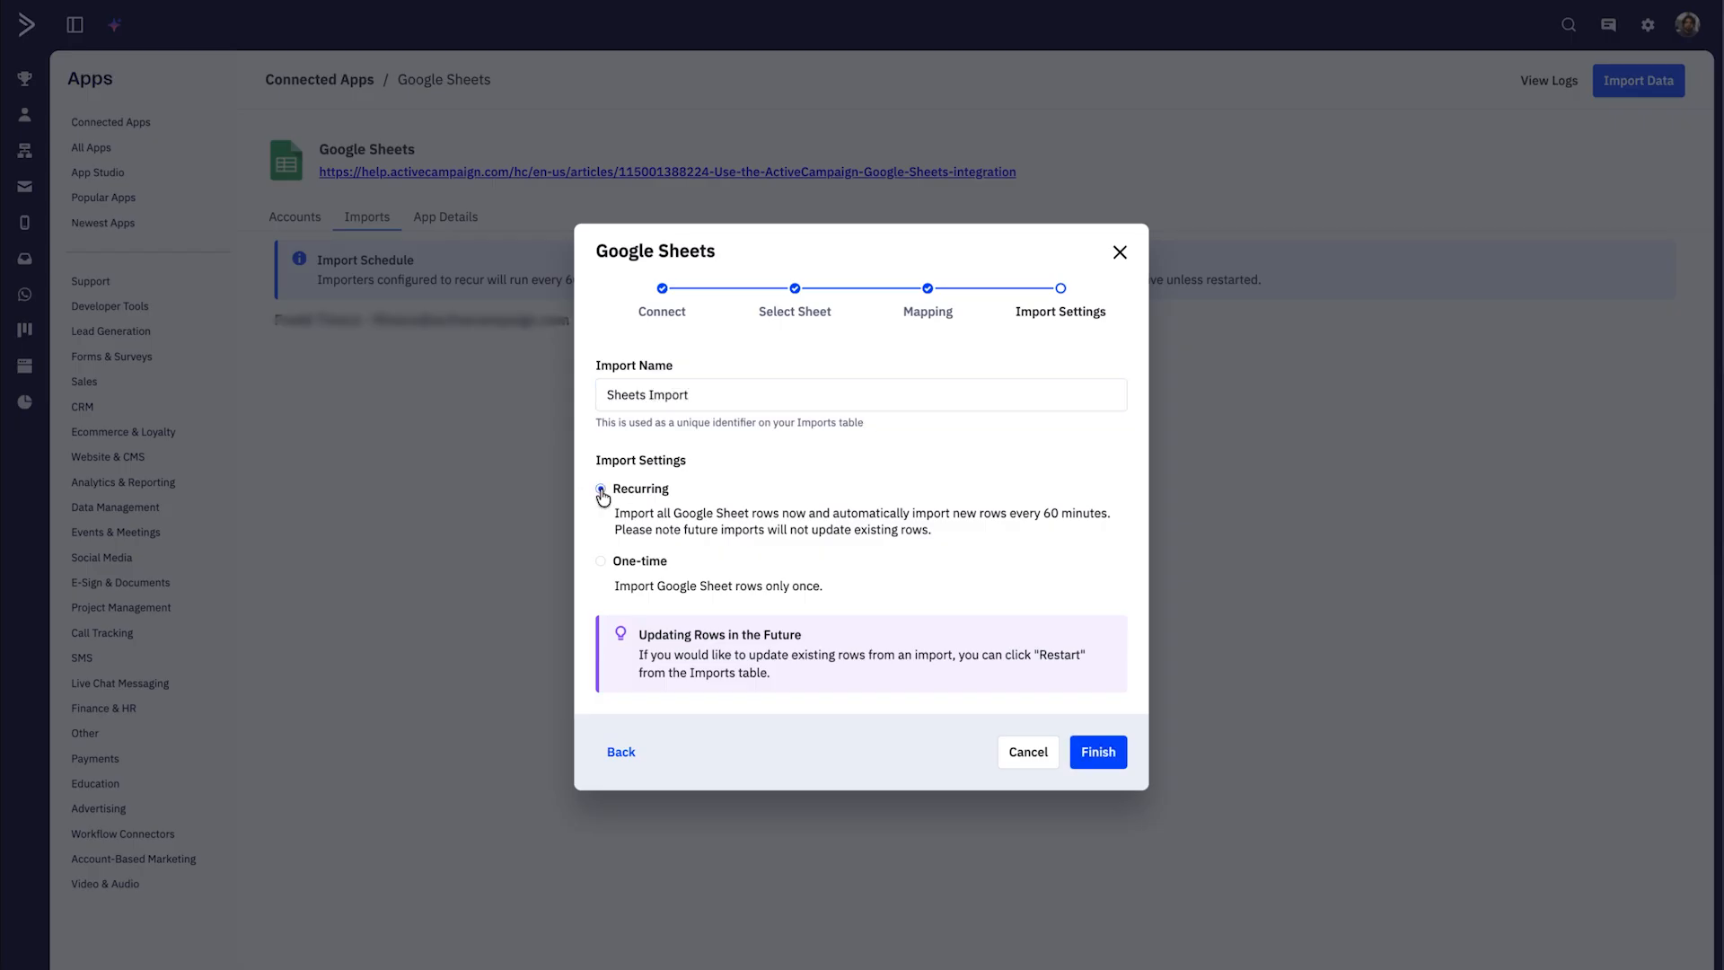
pyautogui.click(1098, 751)
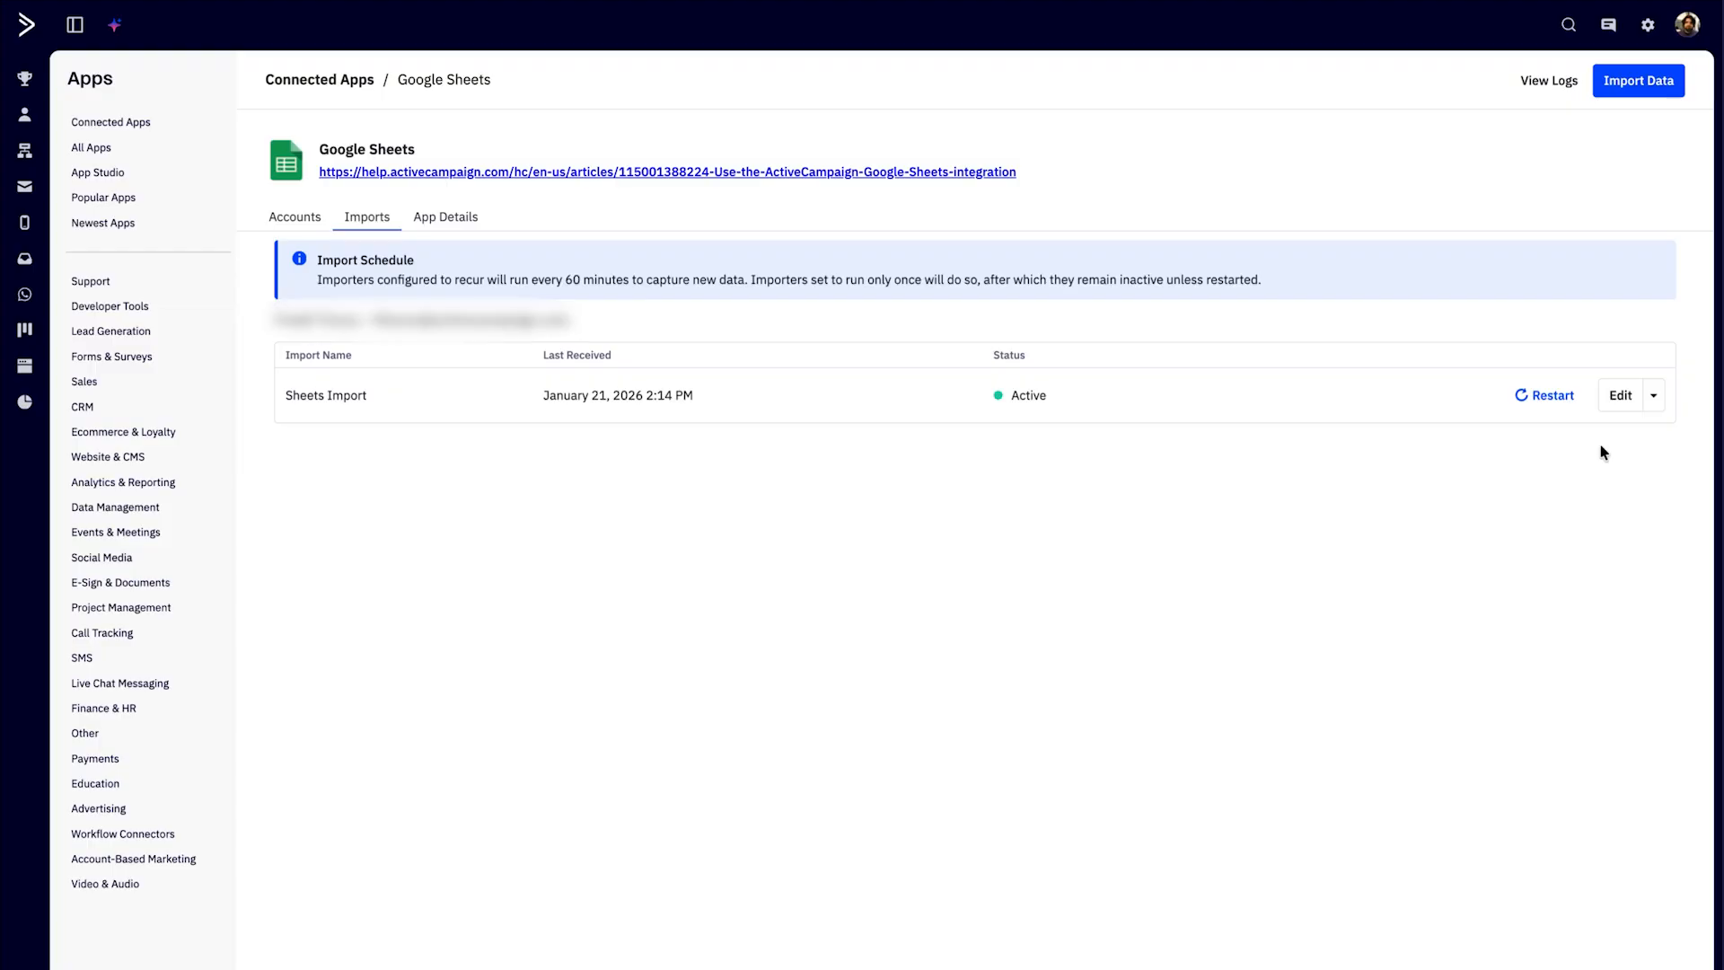
# Browse the CRM, Ecommerce & Loyalty, Website & CMS and Data Management categories on the account's Apps page.
pyautogui.click(1691, 31)
pyautogui.click(1655, 197)
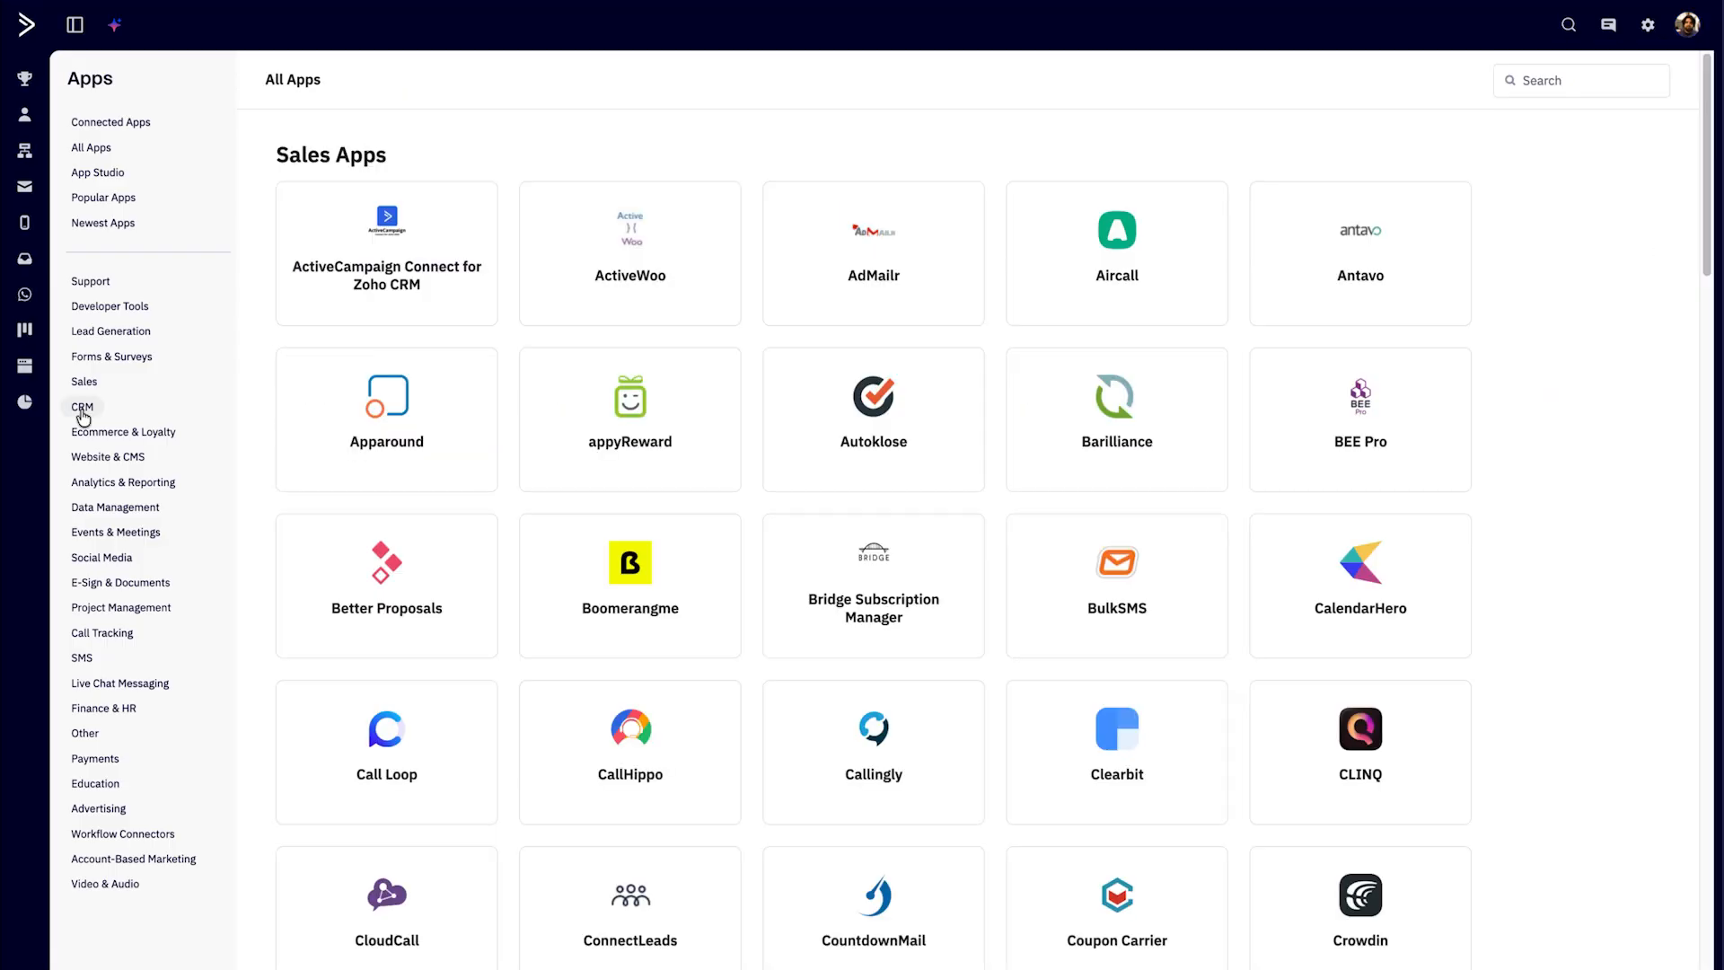
pyautogui.click(82, 411)
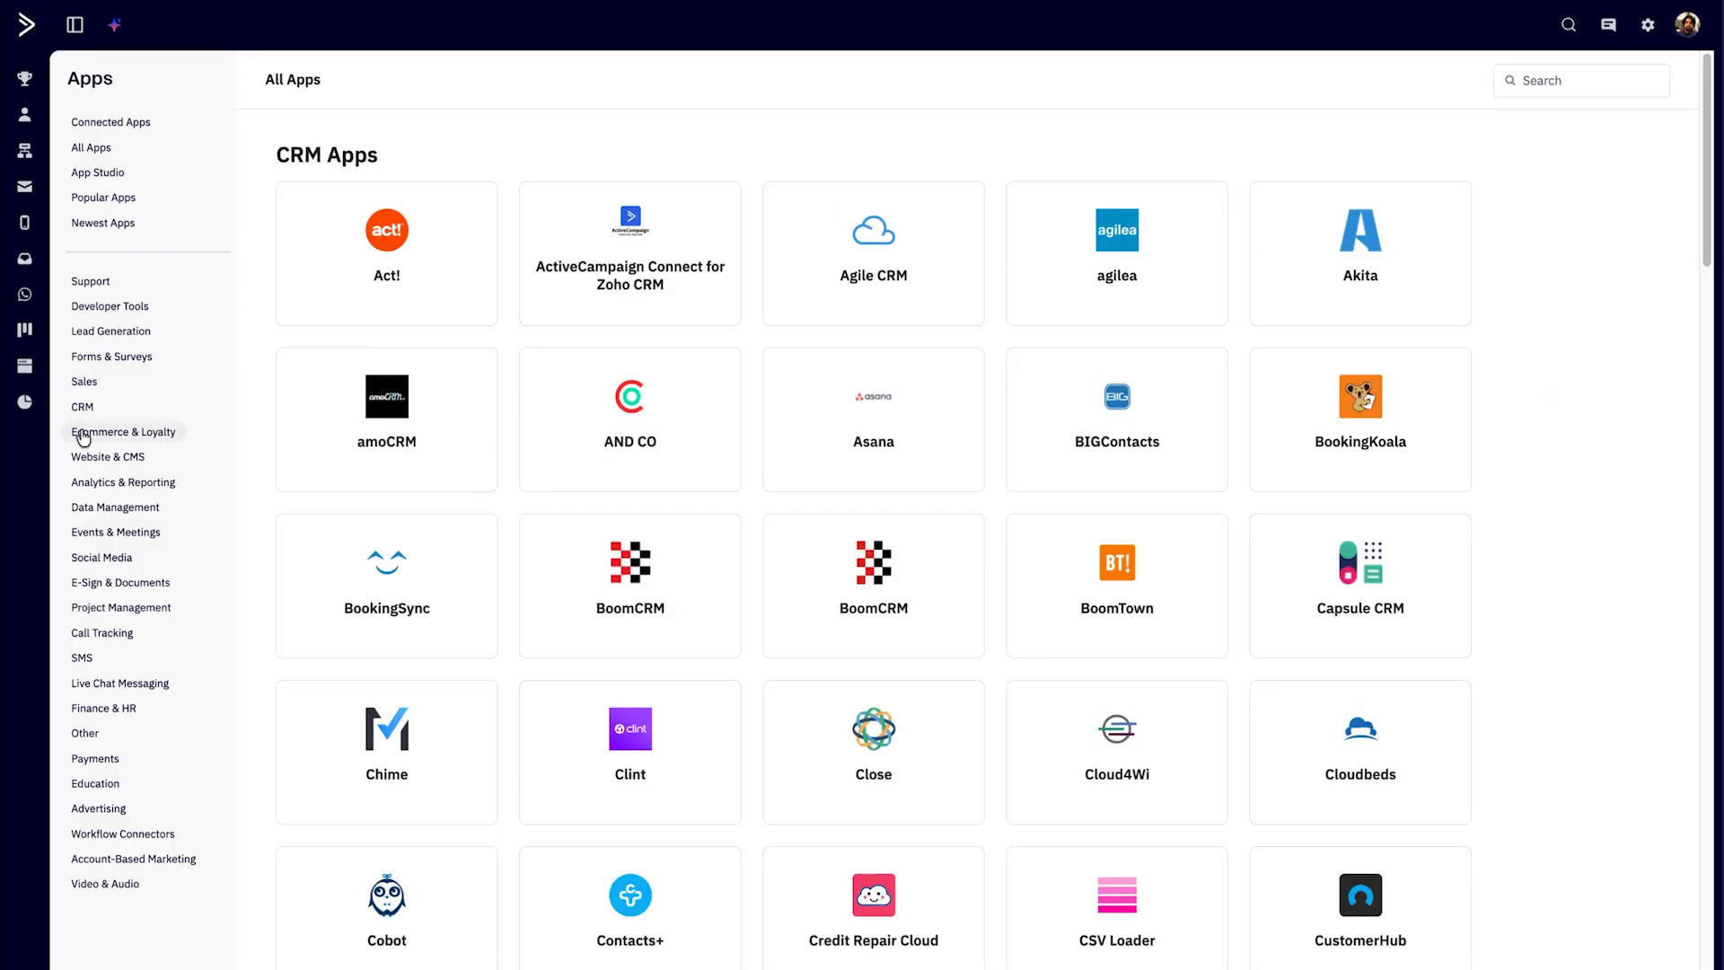
pyautogui.click(84, 433)
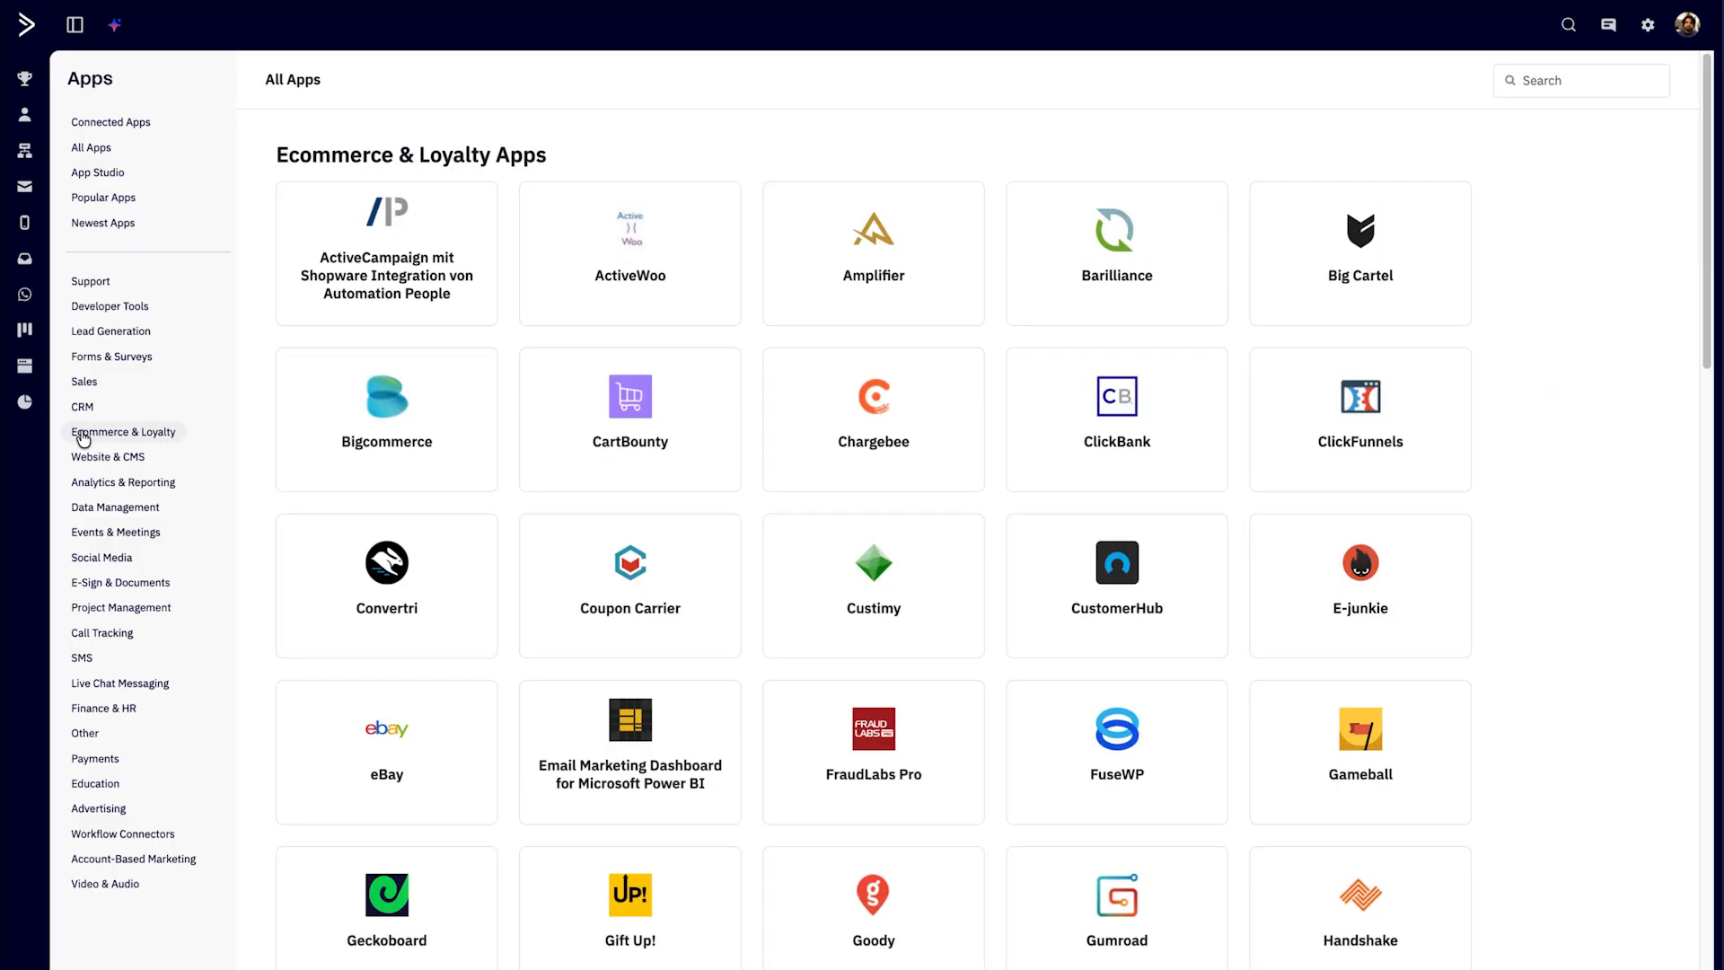
pyautogui.click(83, 457)
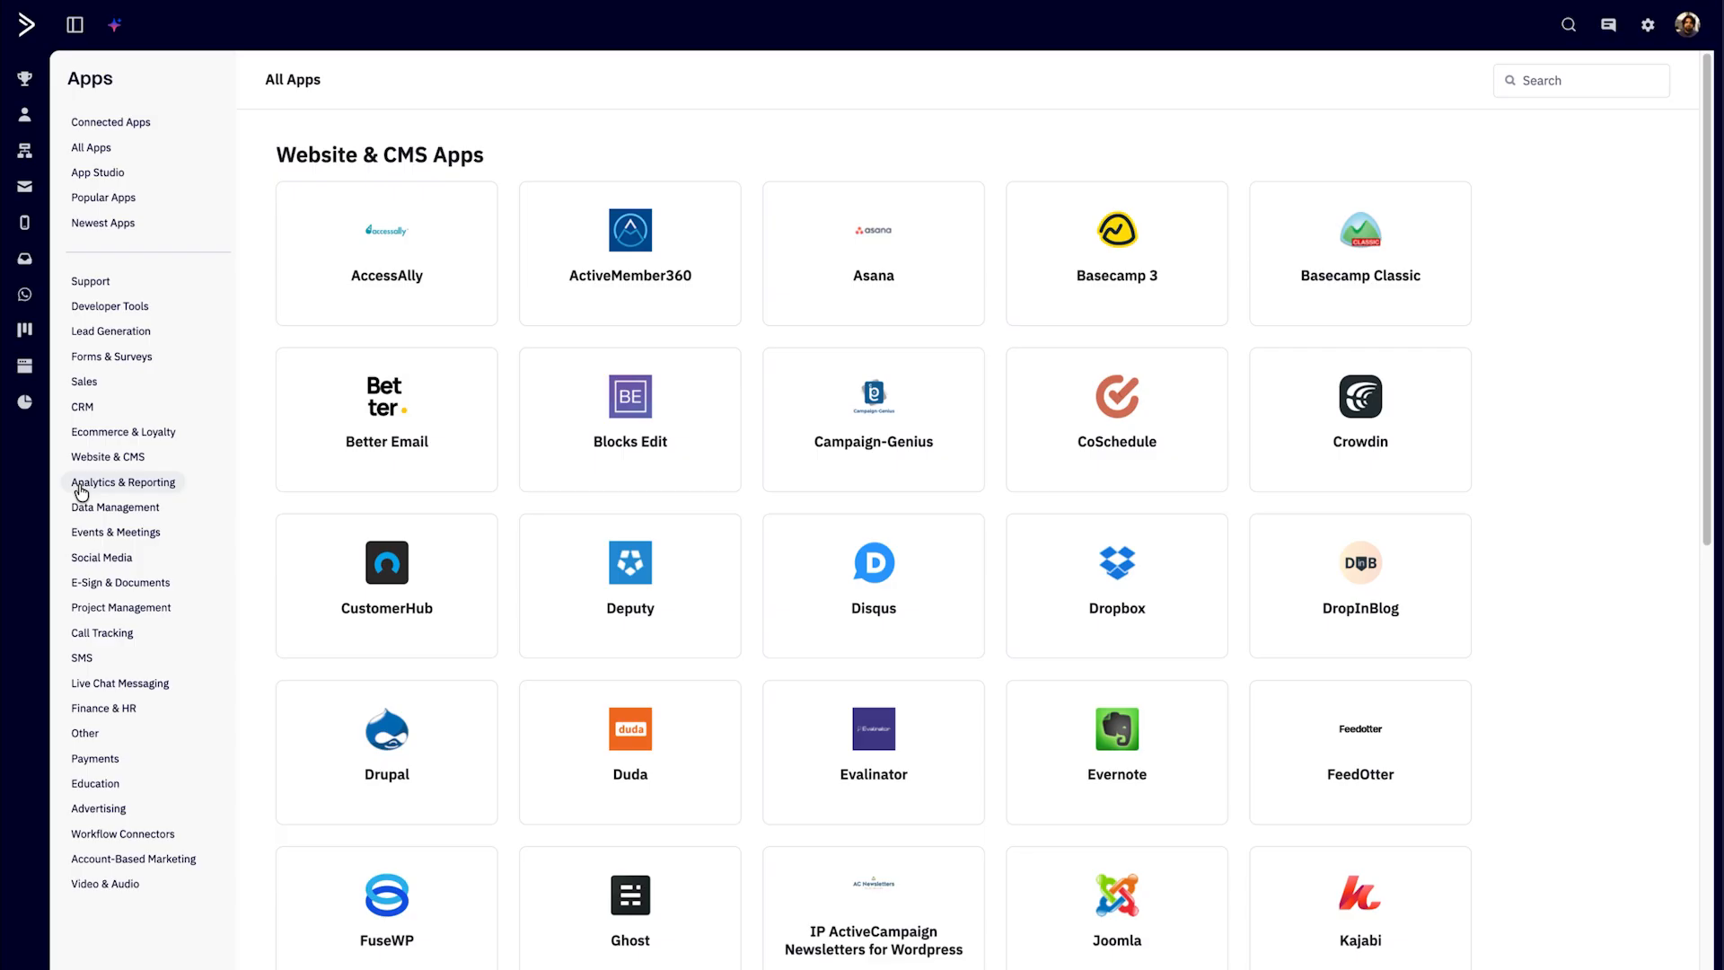
pyautogui.click(79, 512)
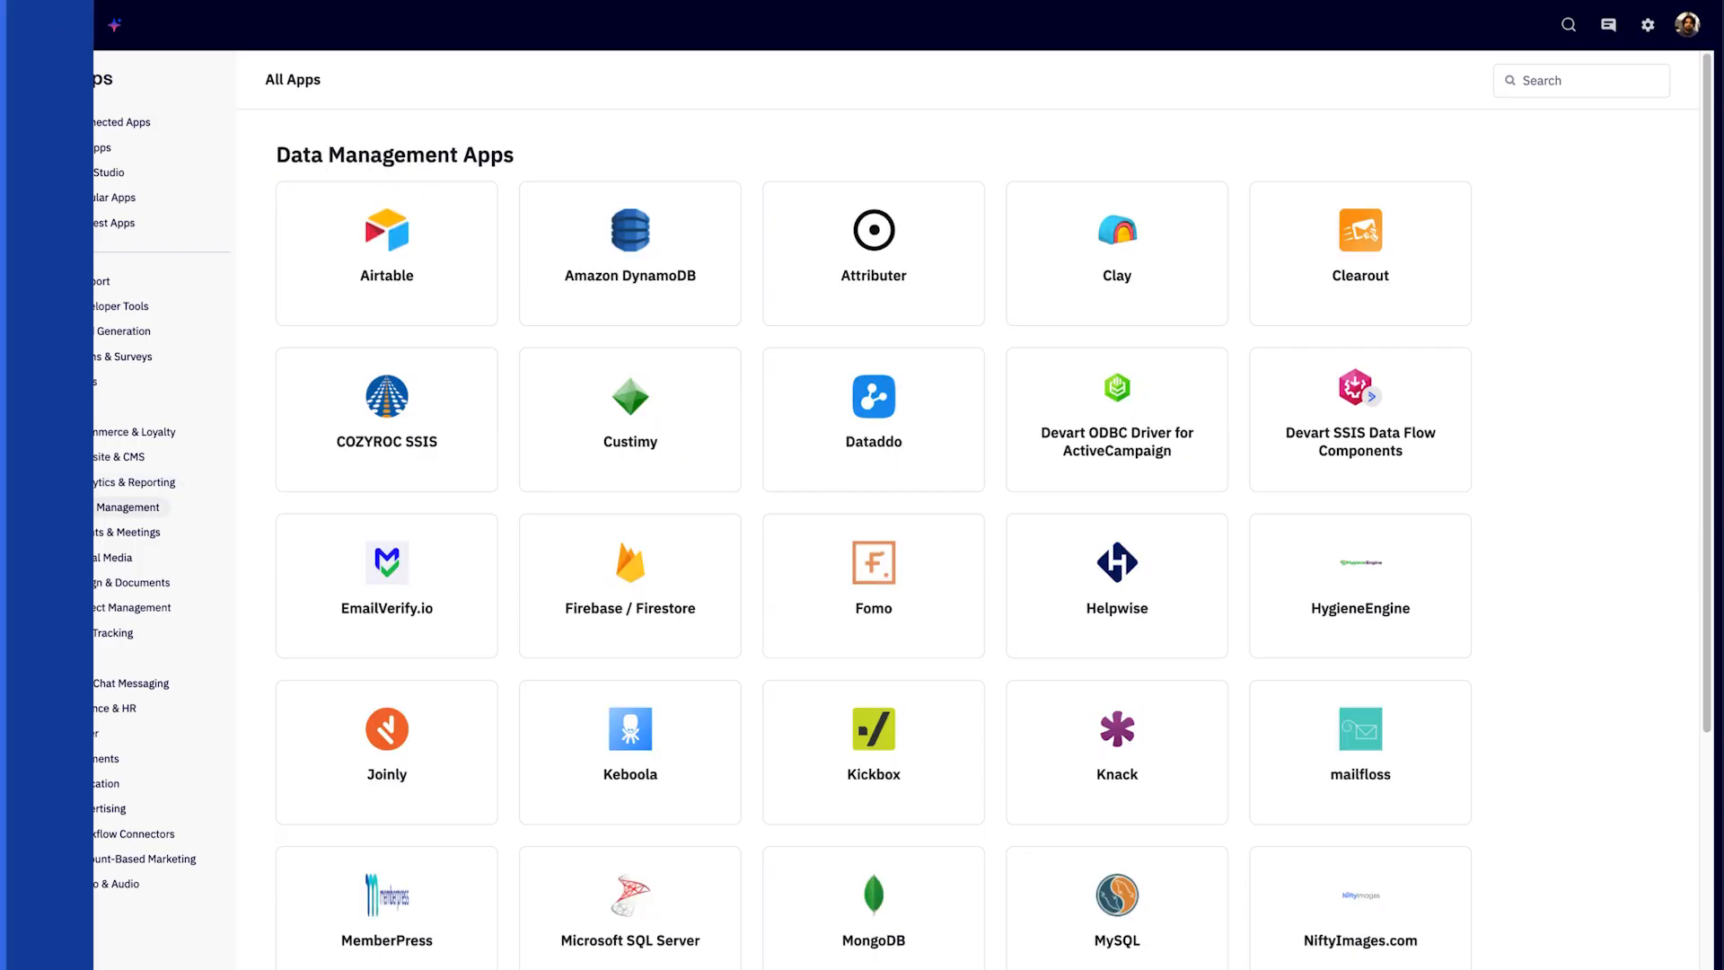